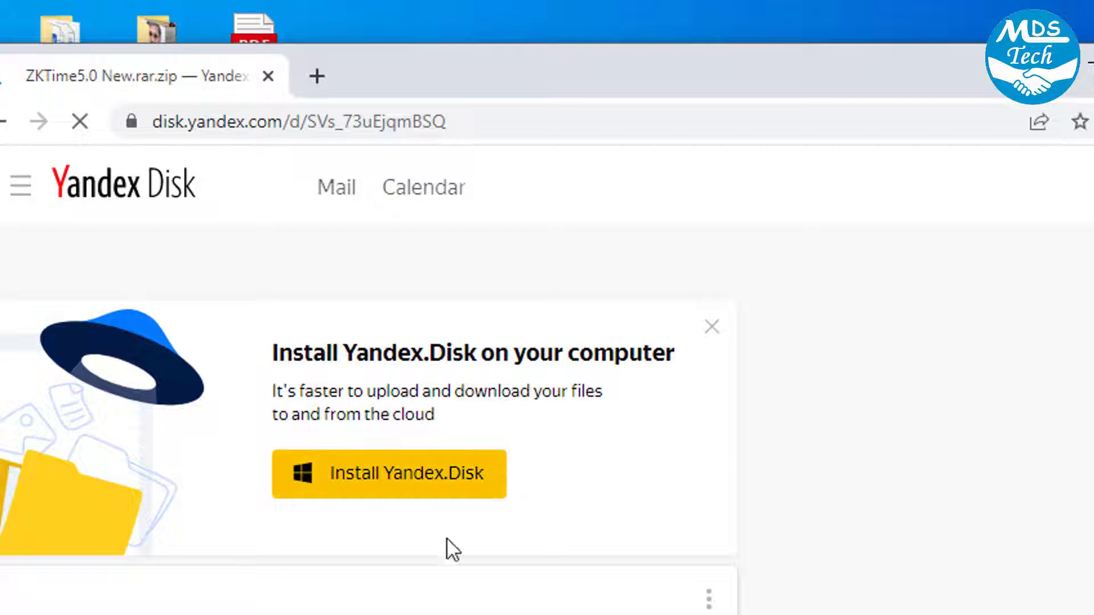
Step: Download ZKTime5.0 New.rar.zip from the Yandex Disk page and open the archive from the Downloads folder
scroll(447, 549, "down", 5)
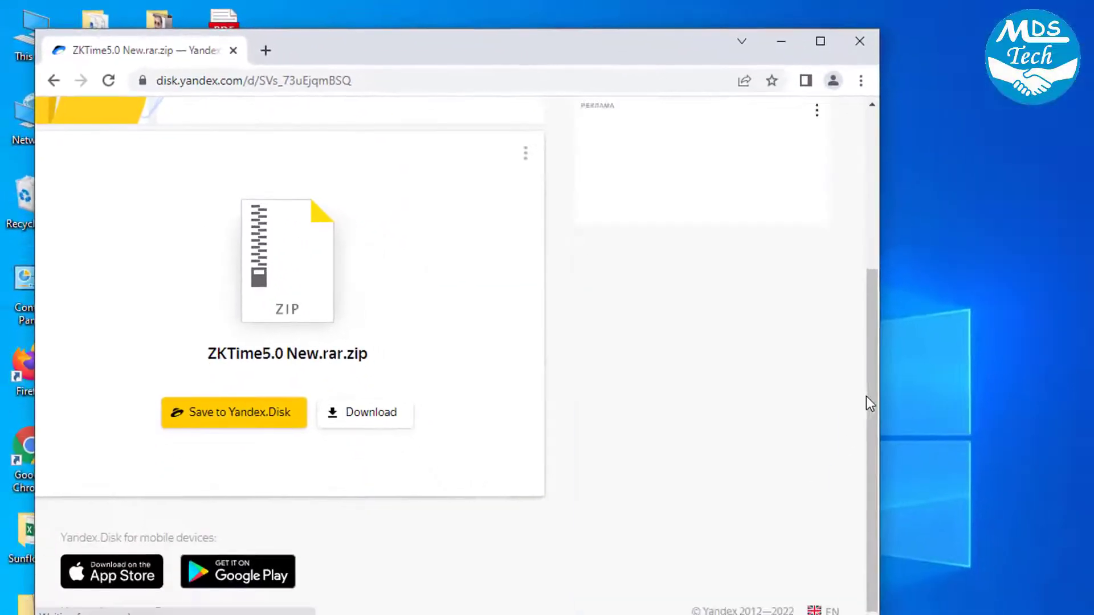
left_click(364, 414)
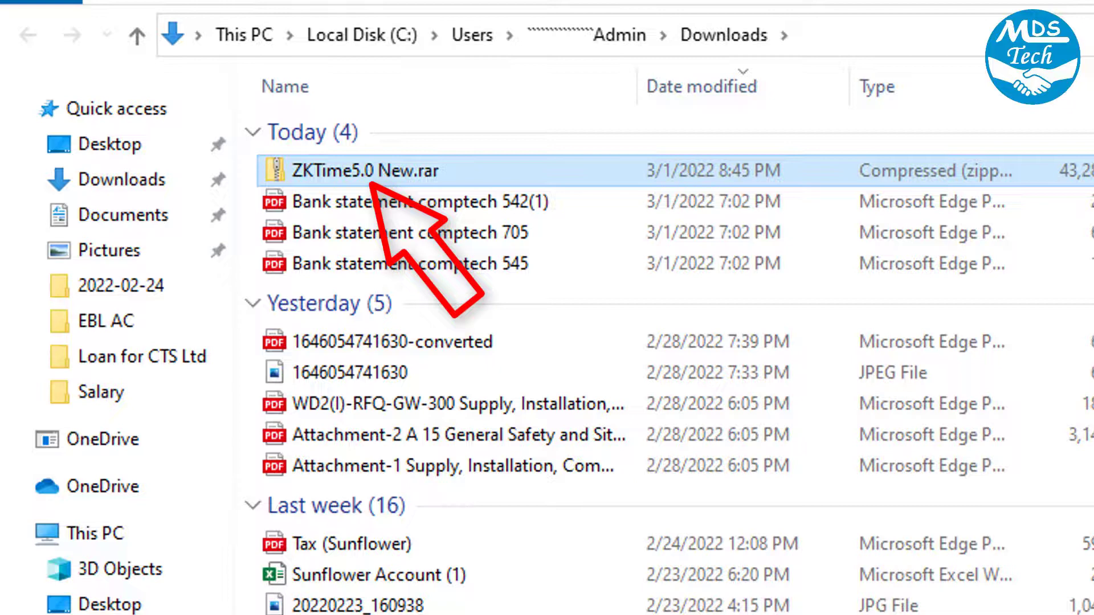
double_click(409, 173)
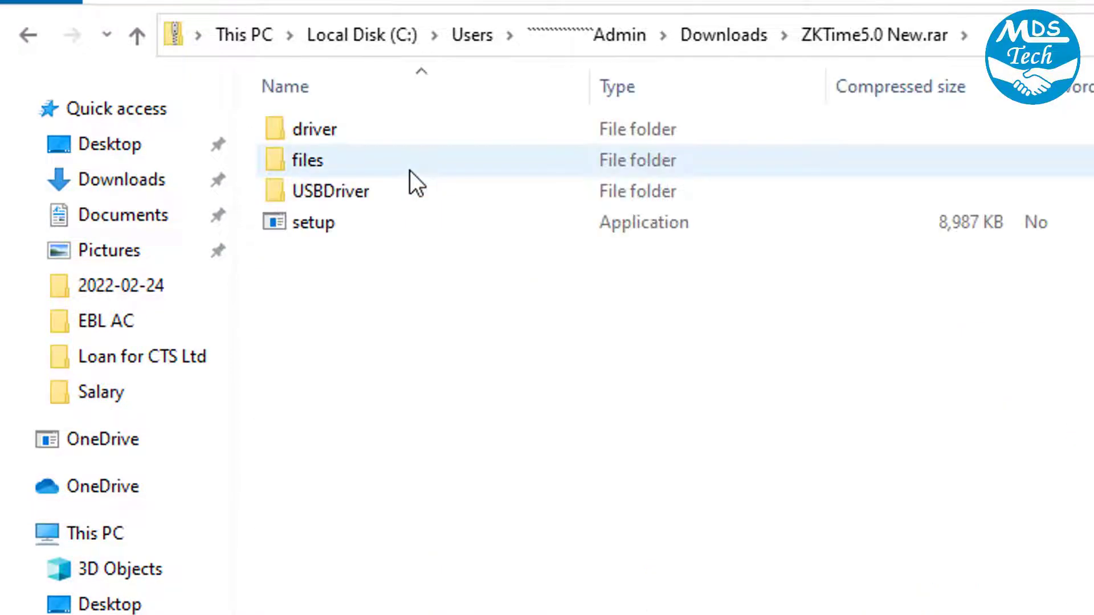
Step: Run the setup application from the archive with English as the installation language
left_click(331, 223)
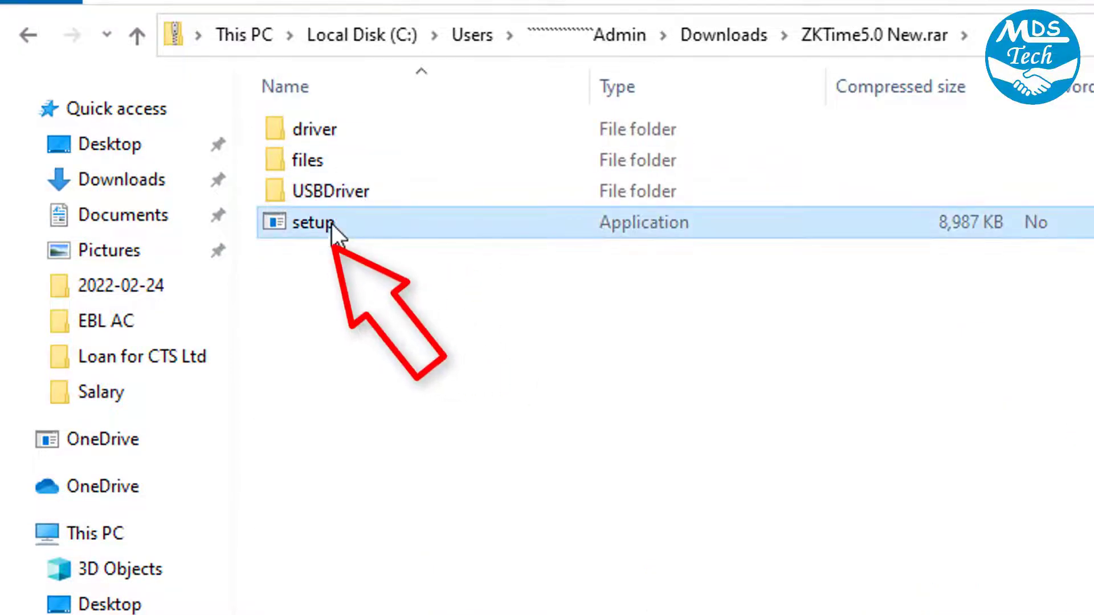
double_click(330, 226)
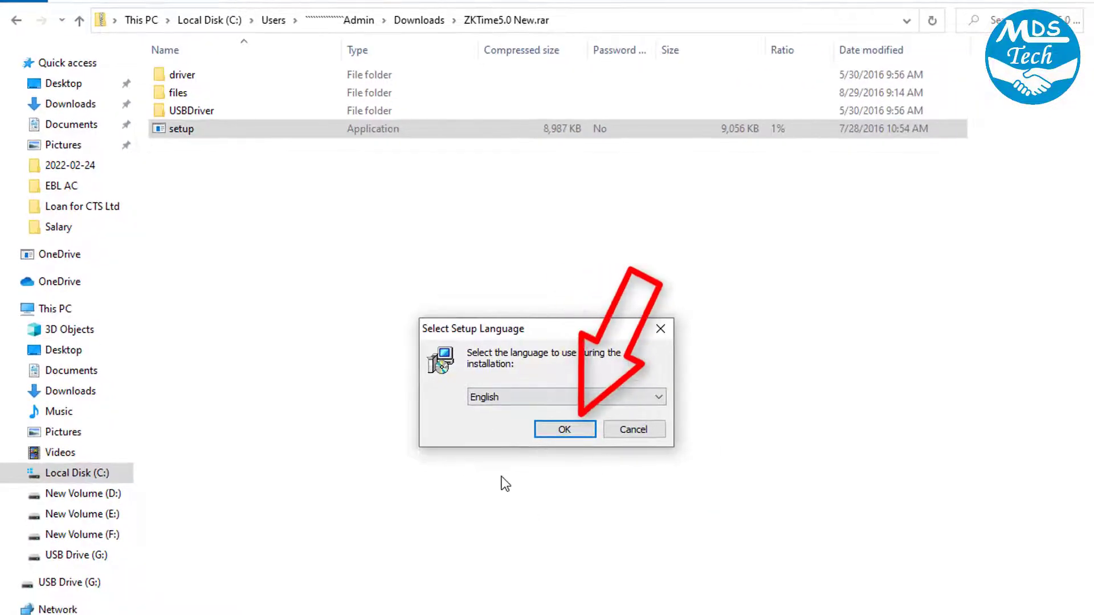
left_click(568, 430)
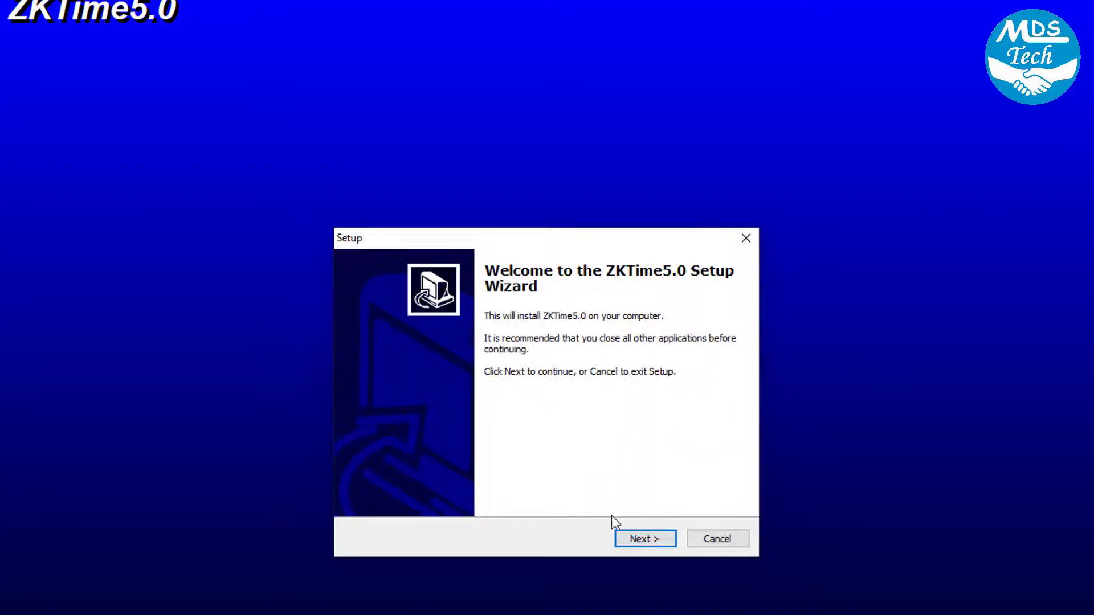
Step: Start the setup wizard, accept the license agreement and proceed to the component selection
left_click(640, 539)
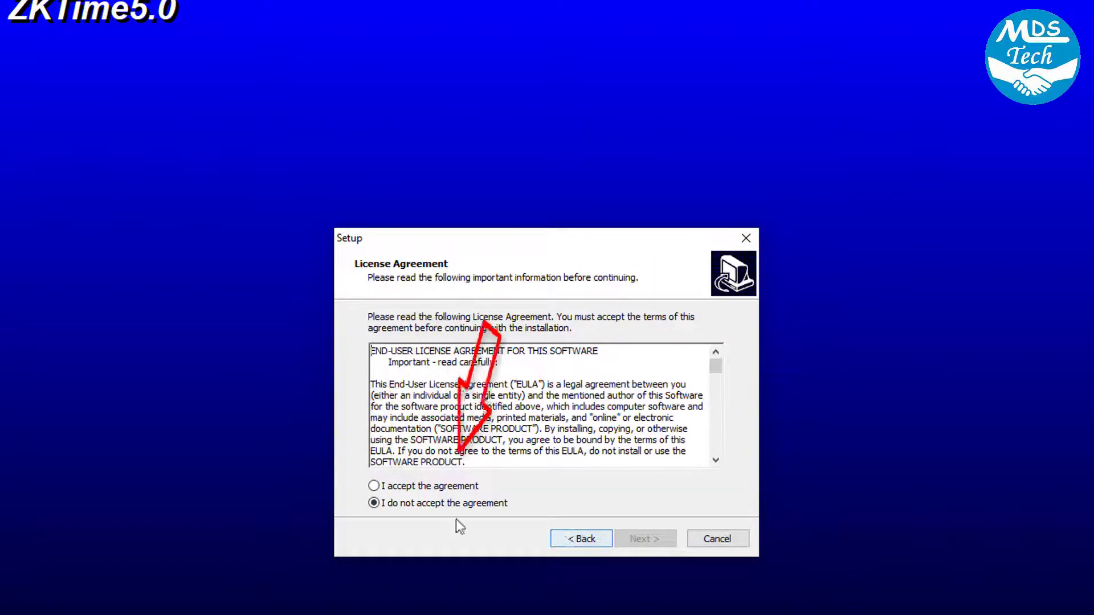
left_click(413, 488)
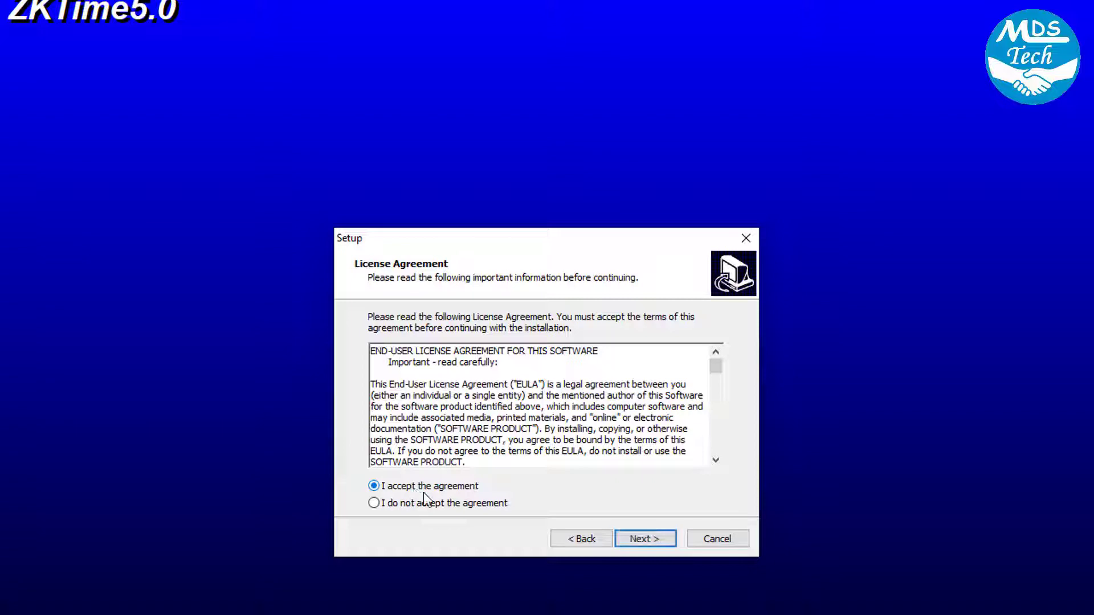
left_click(634, 538)
left_click(653, 540)
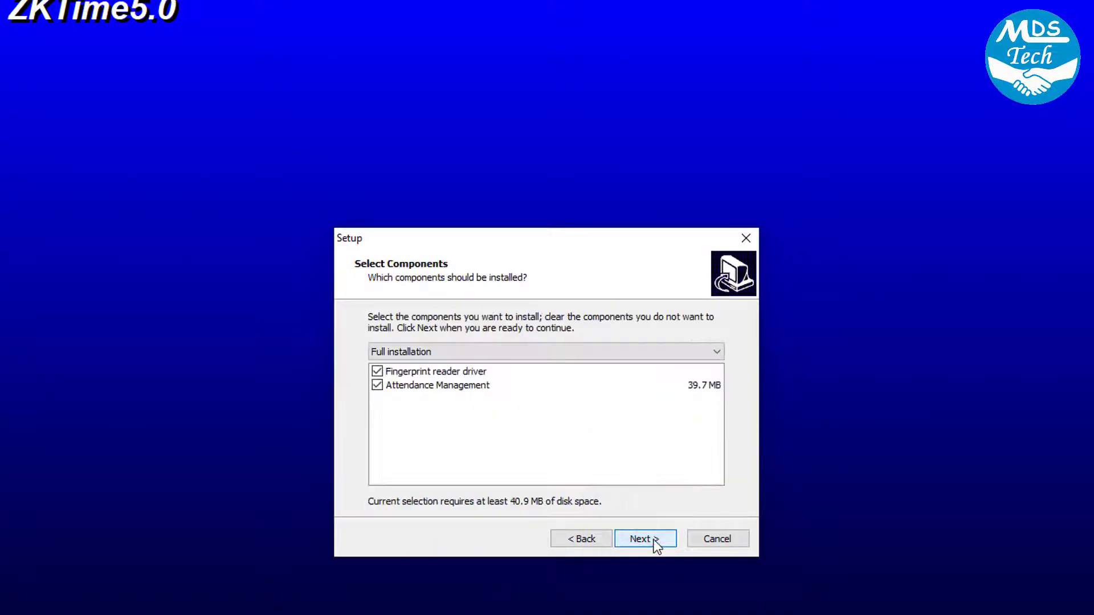
Step: Install only the Attendance Management component without the Fingerprint reader driver, keeping the ZKTime5.0 Start Menu folder, and finish setup
left_click(377, 386)
left_click(377, 372)
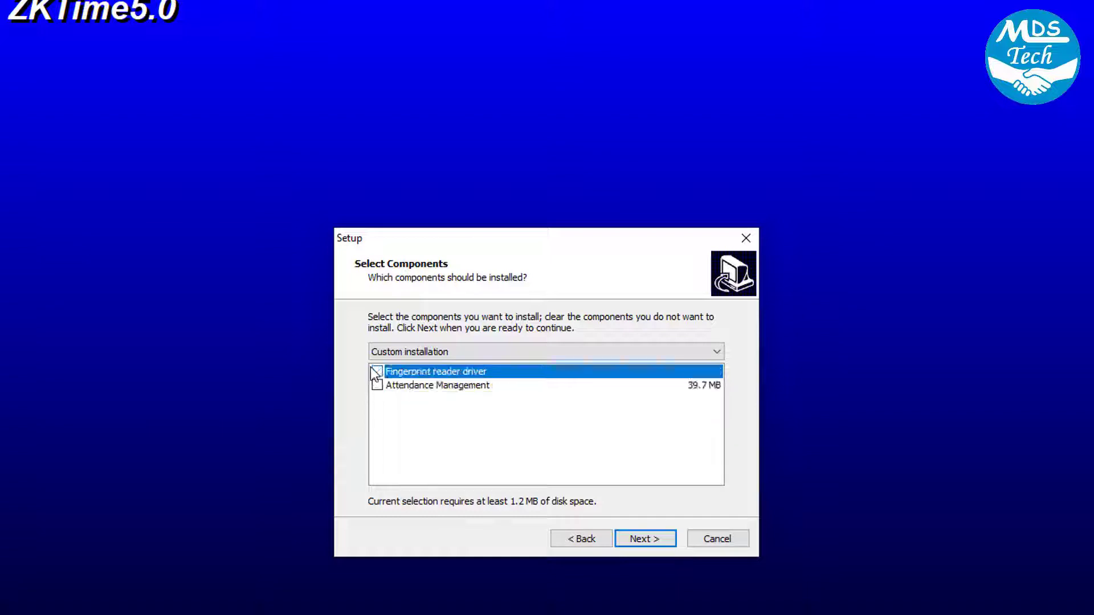
left_click(377, 383)
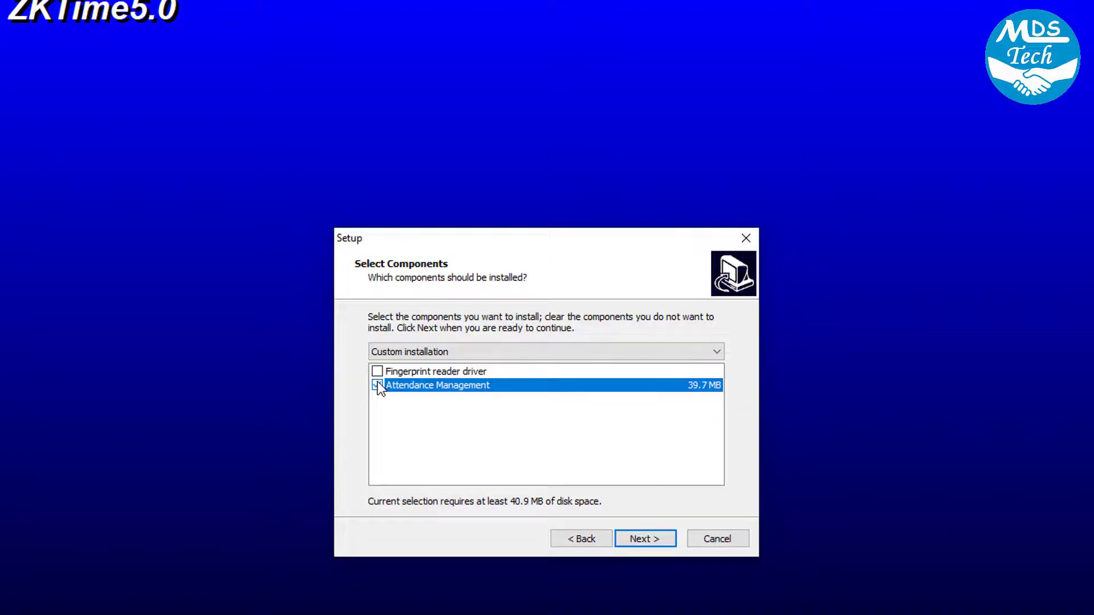
left_click(640, 540)
left_click(634, 535)
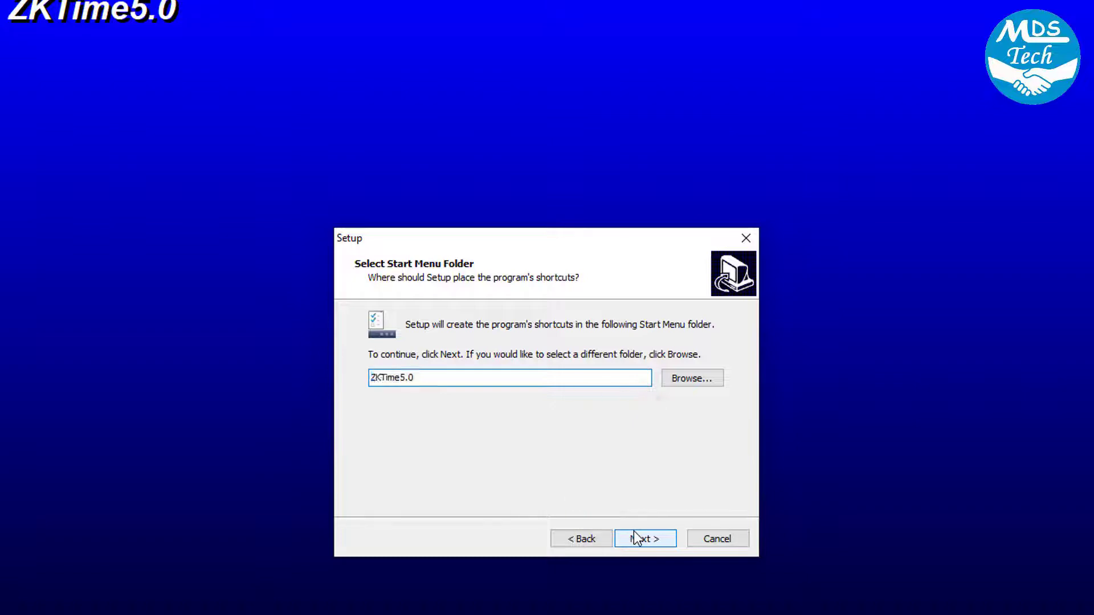
left_click(635, 539)
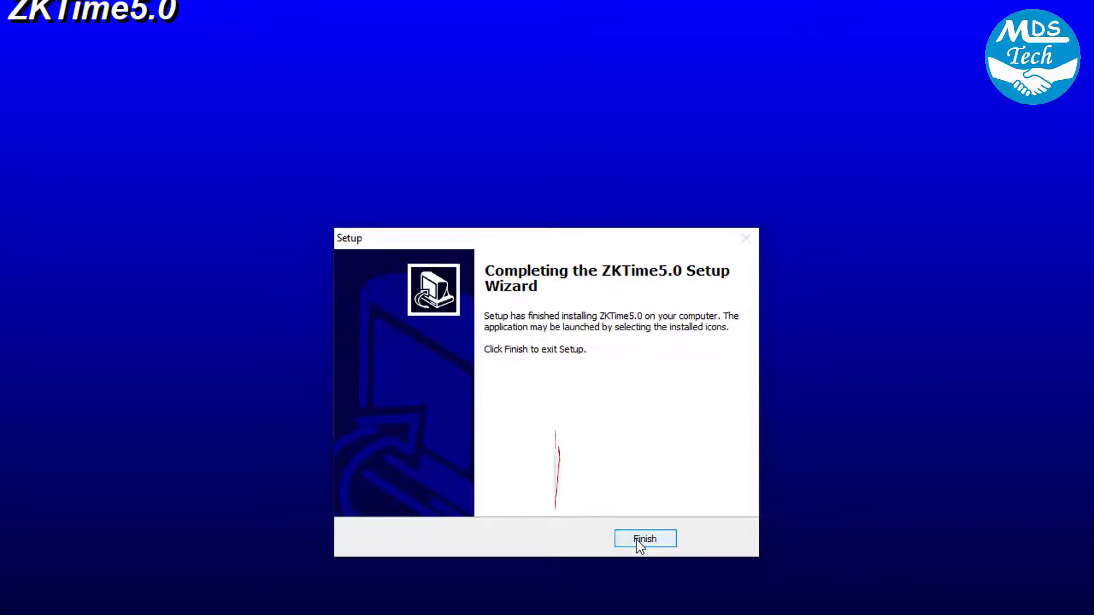
left_click(638, 539)
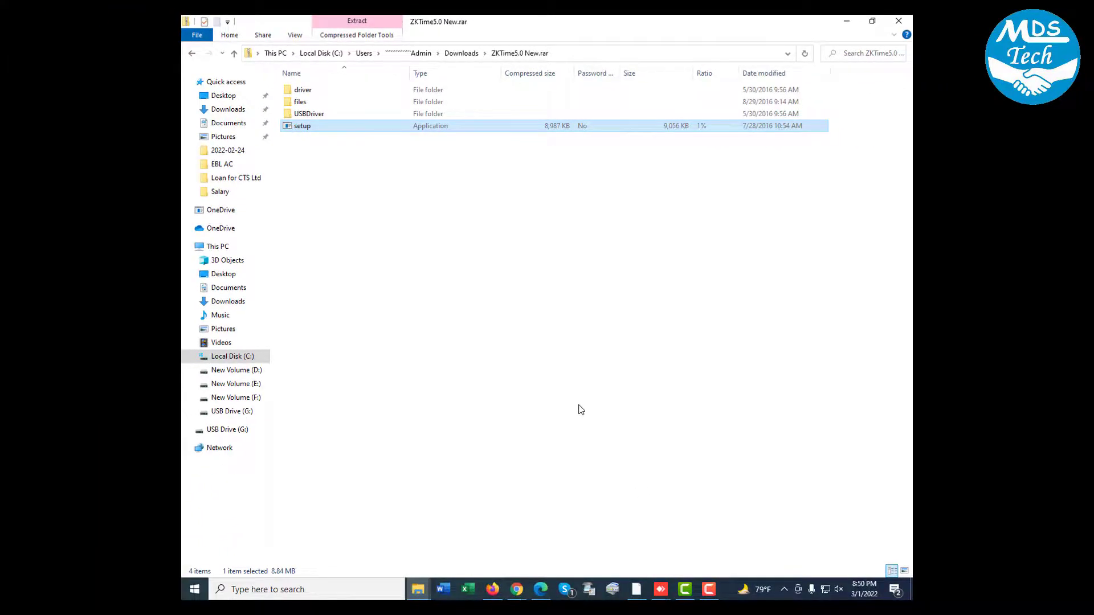
Step: Launch ZKTime5.0 from the desktop and dismiss the device connection hints, turning off their display for next time
left_click(847, 26)
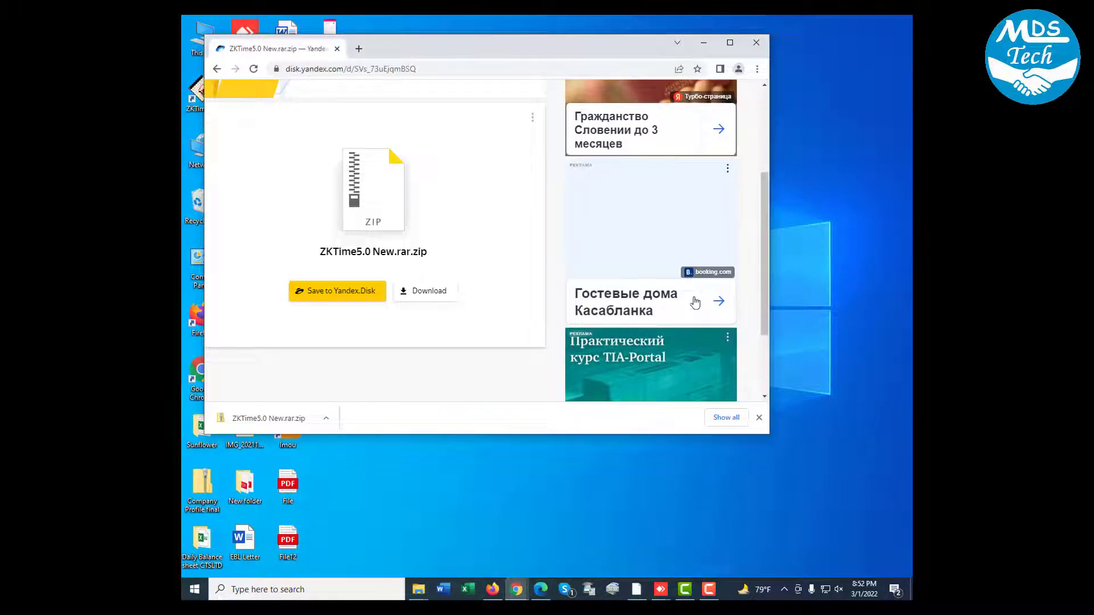
left_click(702, 43)
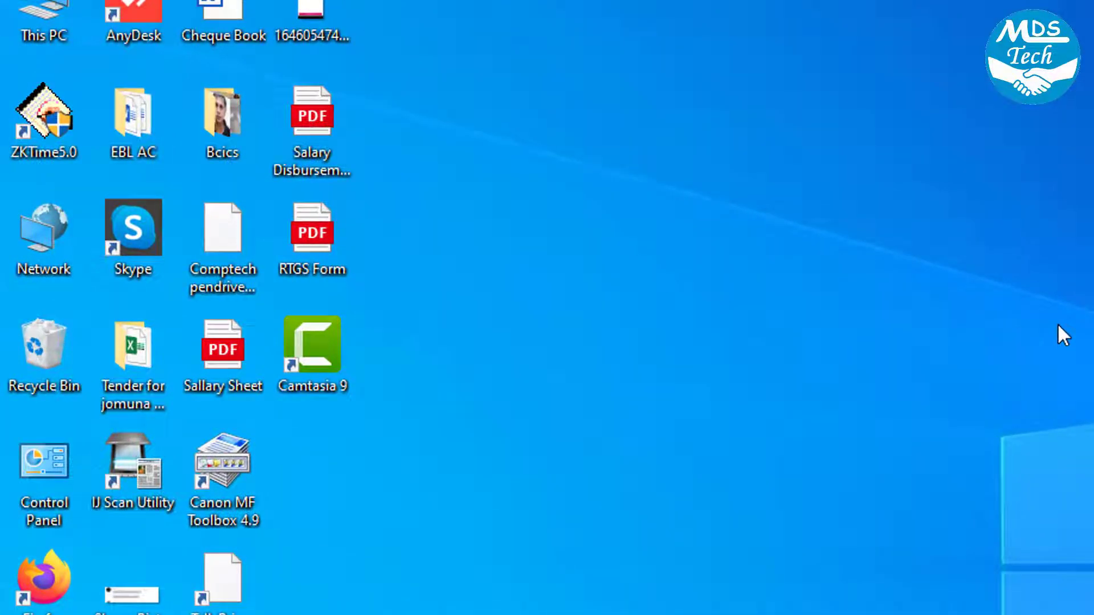
double_click(46, 136)
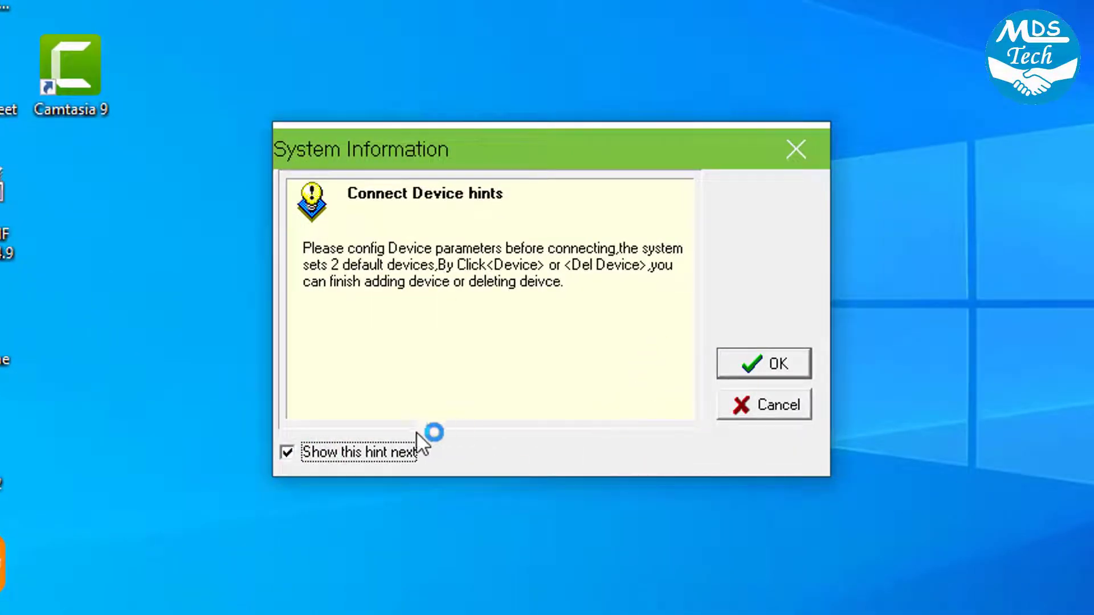
left_click(287, 452)
left_click(764, 363)
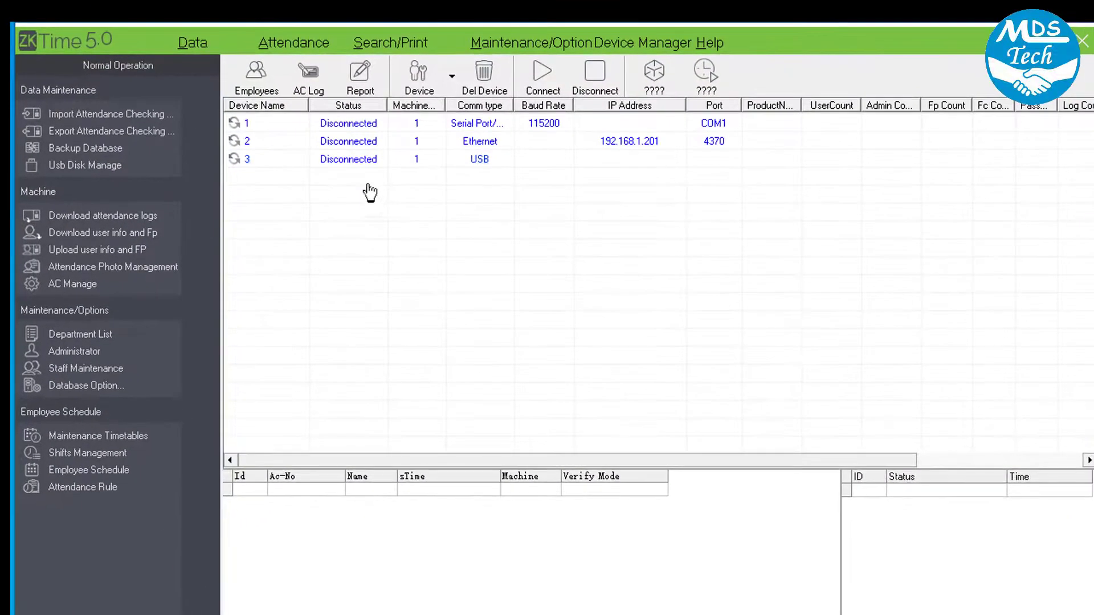
Step: Delete the three default devices from the device list: USB, Serial Port and Ethernet
left_click(356, 160)
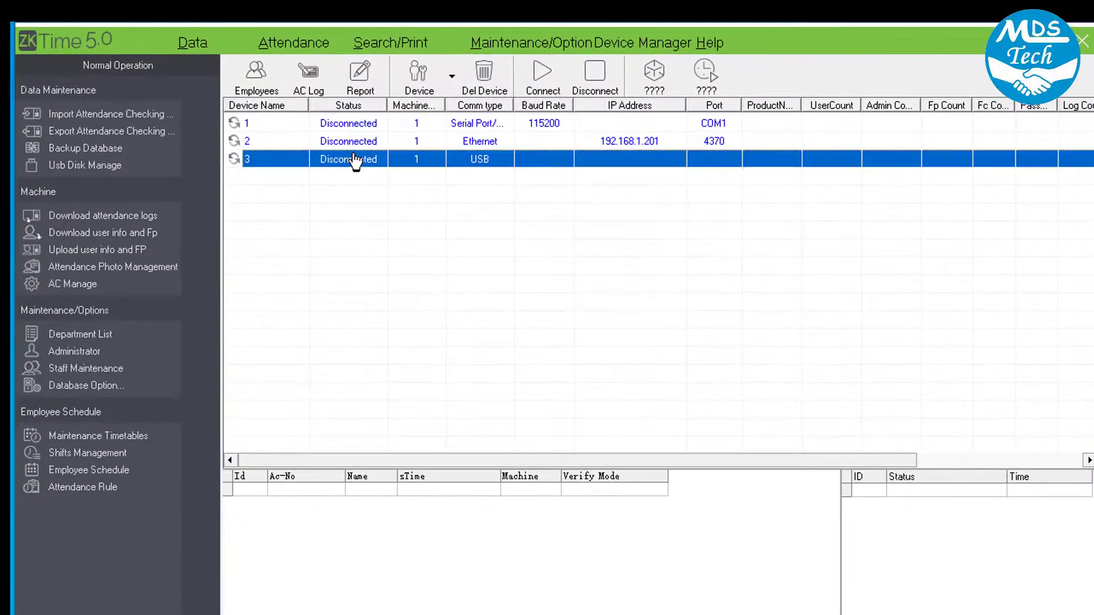
left_click(474, 80)
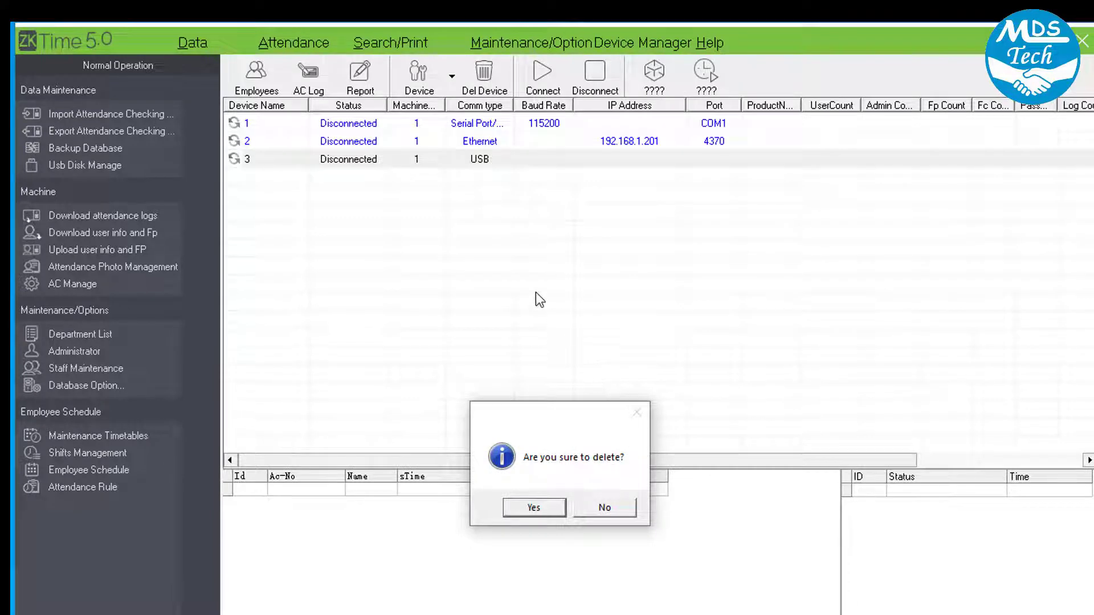
left_click(550, 507)
left_click(443, 130)
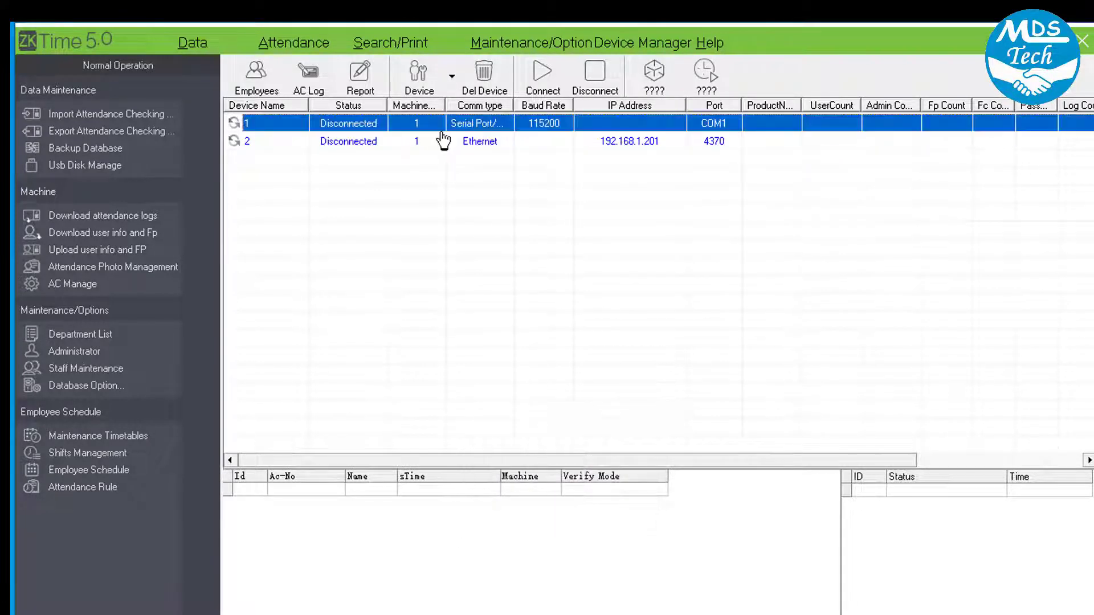
left_click(483, 77)
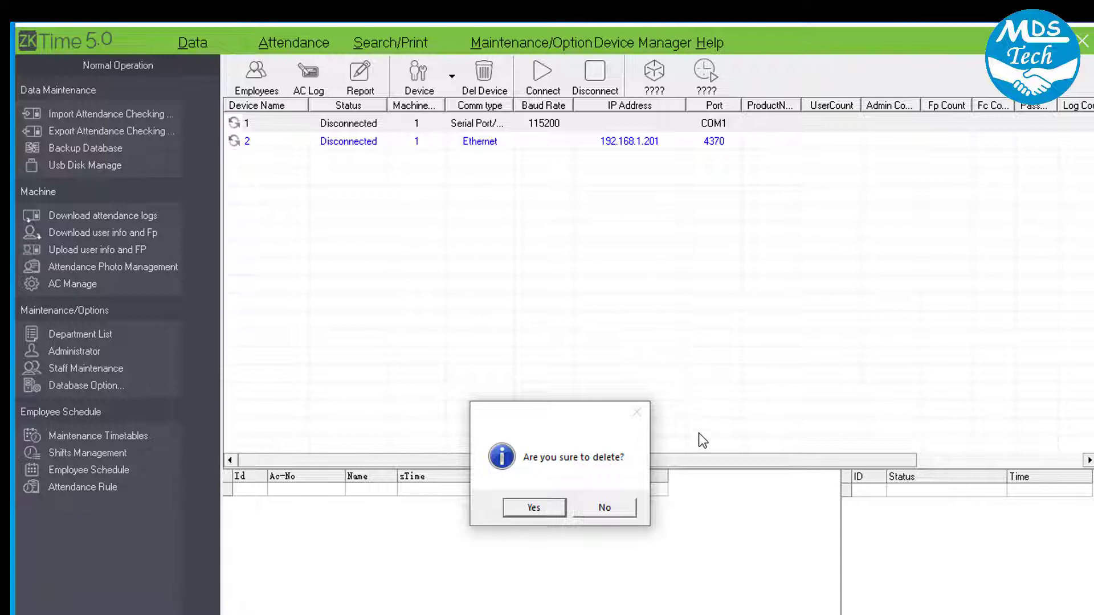
left_click(531, 508)
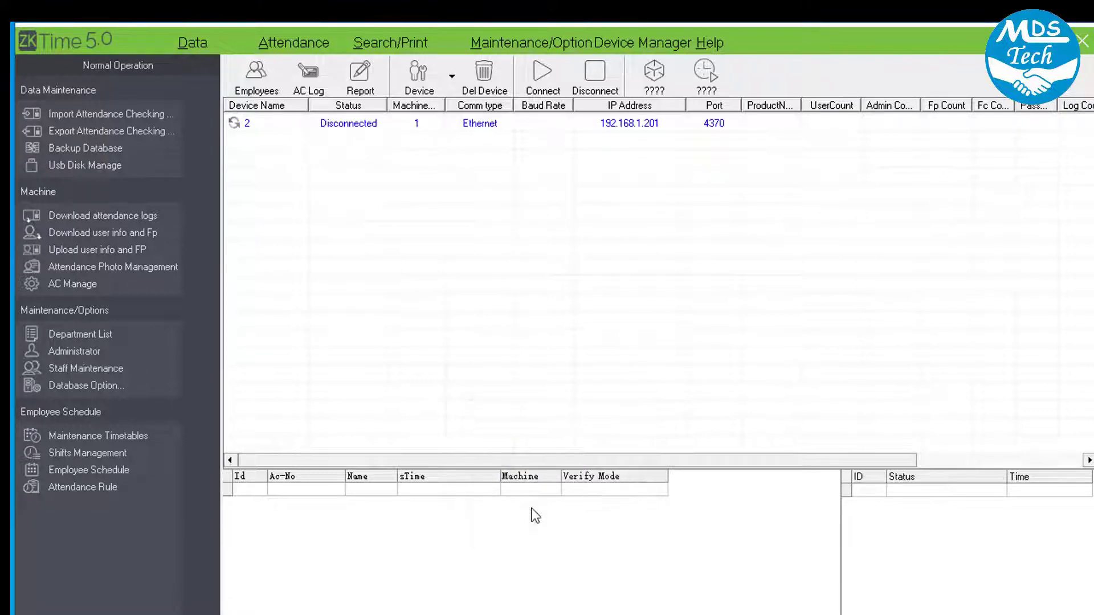
left_click(479, 130)
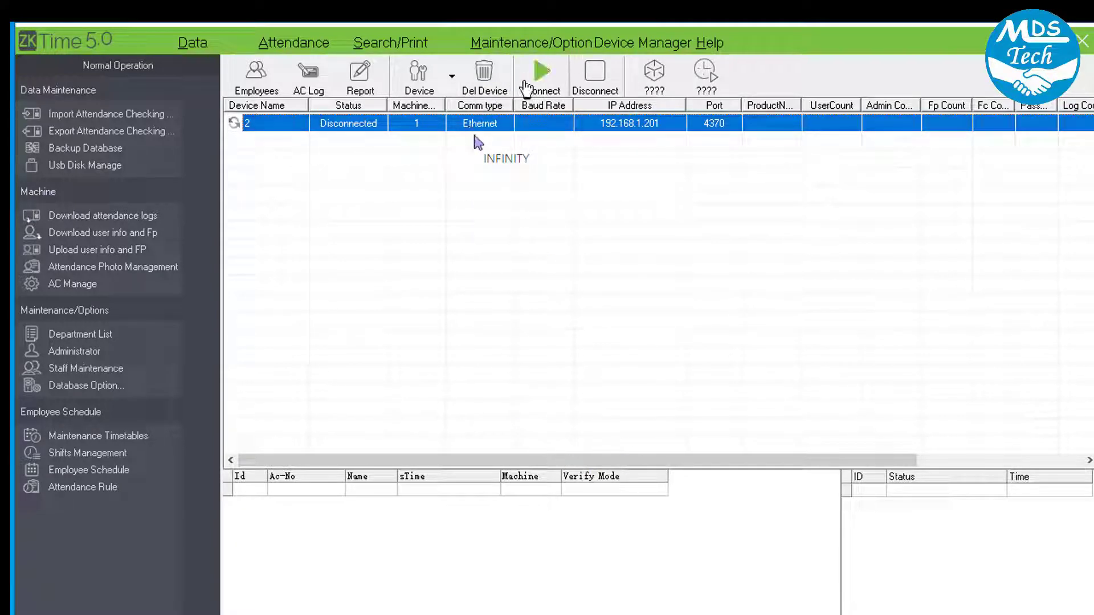
left_click(484, 74)
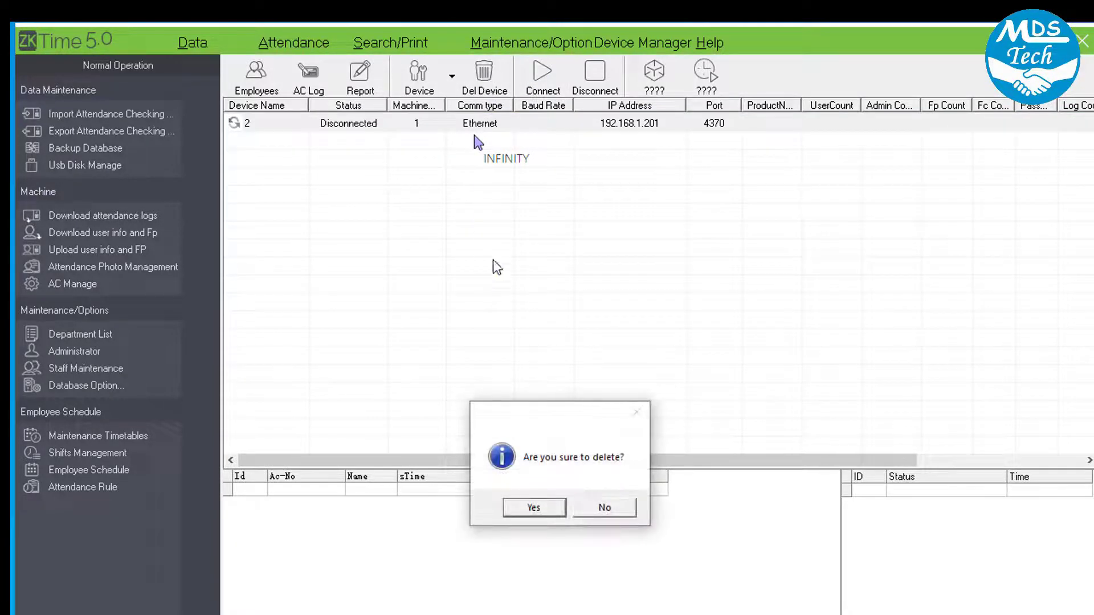
left_click(535, 506)
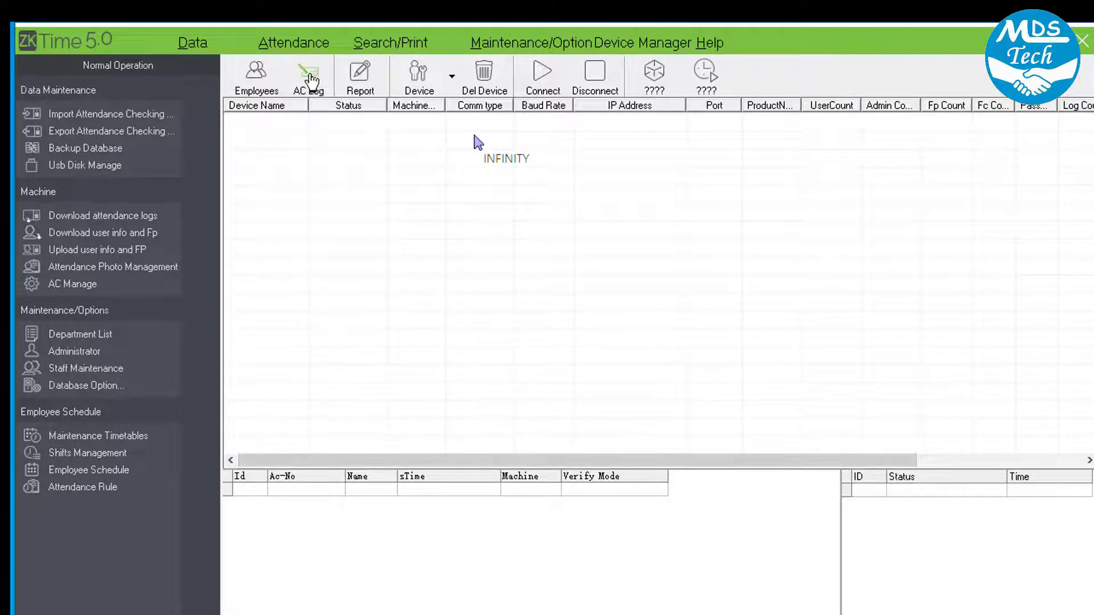
Step: Add a new Ethernet device named 1 with IP address 192.168.8.200 and port 4370, and connect to it
left_click(435, 77)
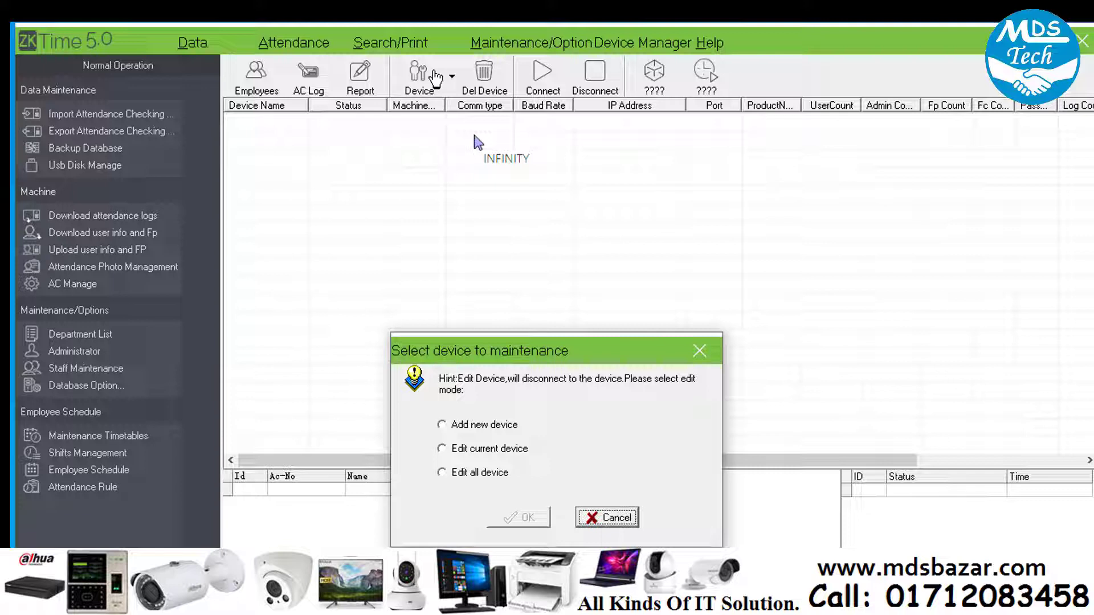
left_click(459, 424)
left_click(520, 517)
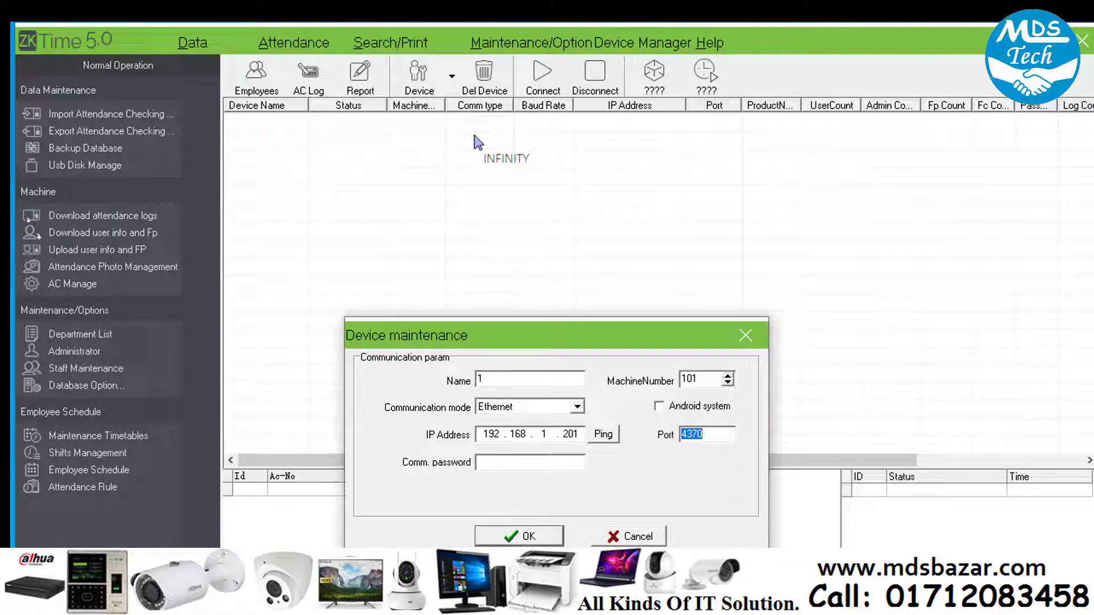
key("Tab")
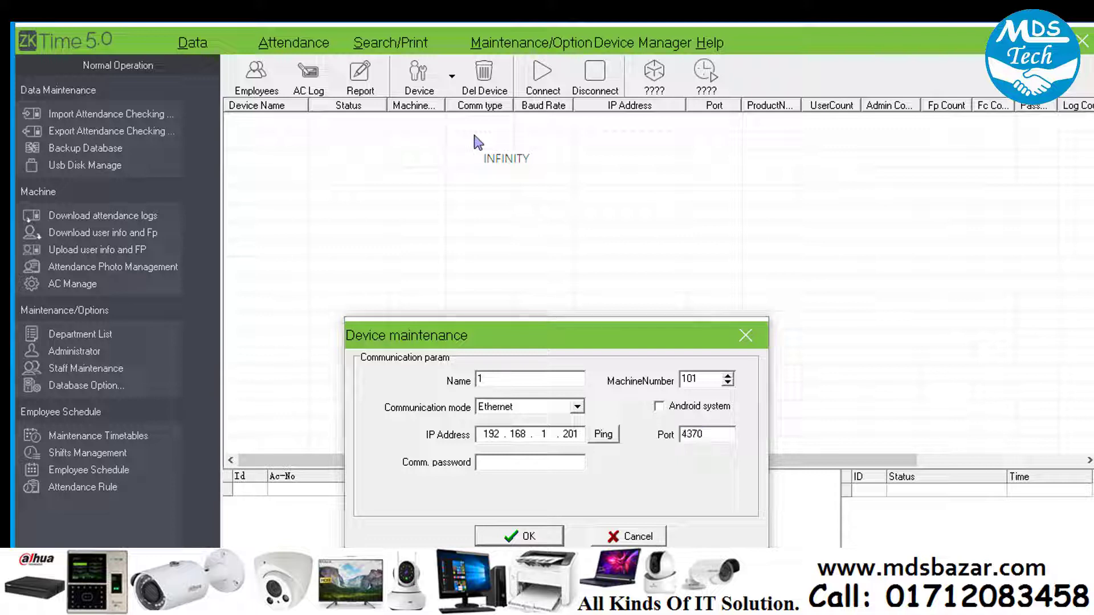
key("BackSpace")
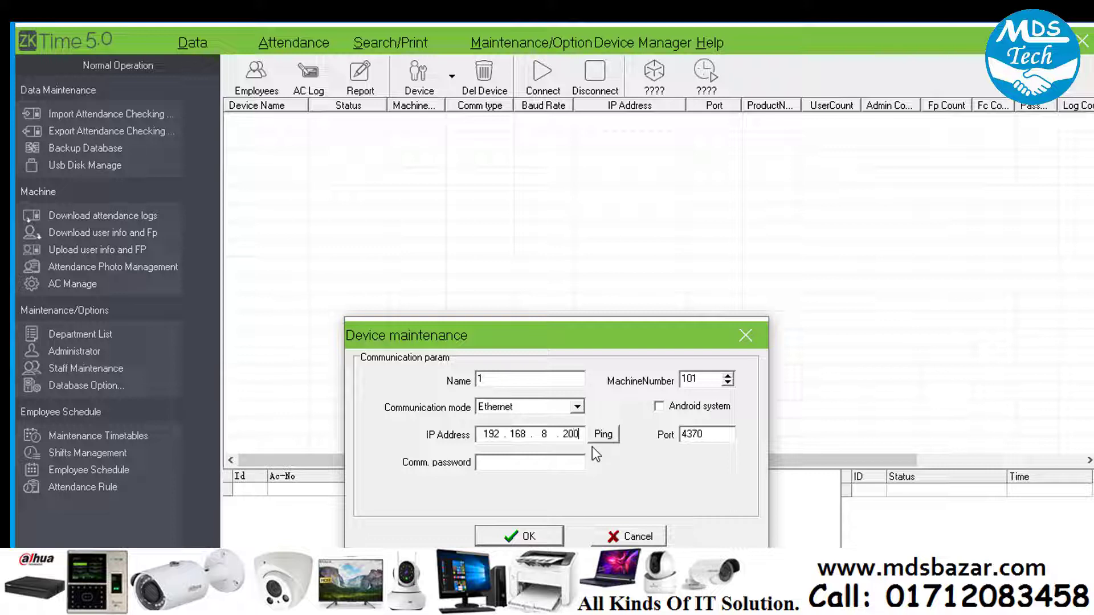
left_click(528, 536)
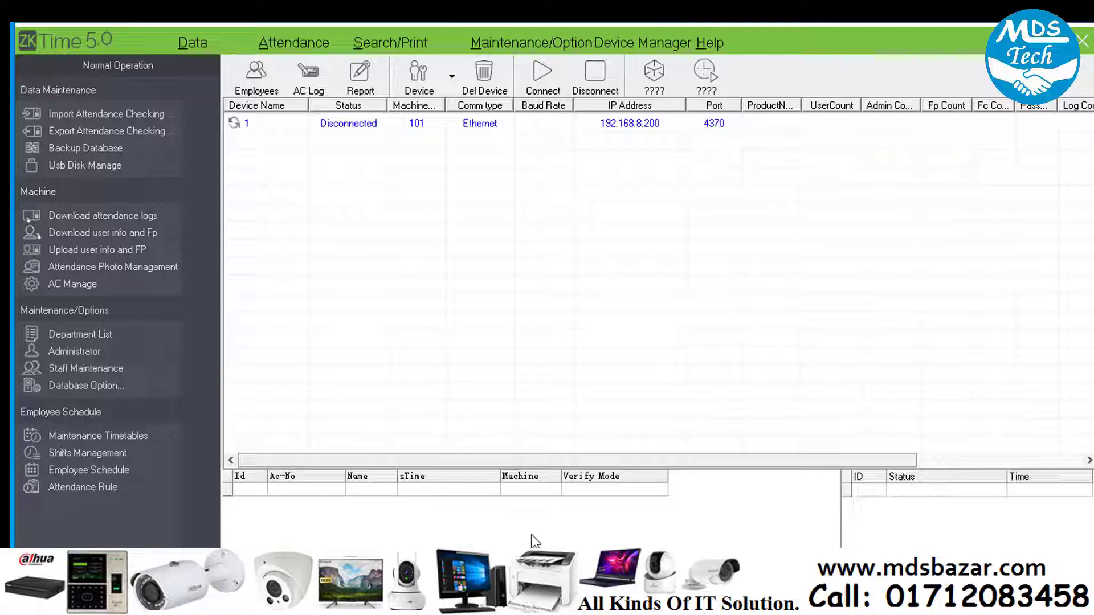
left_click(367, 123)
left_click(541, 73)
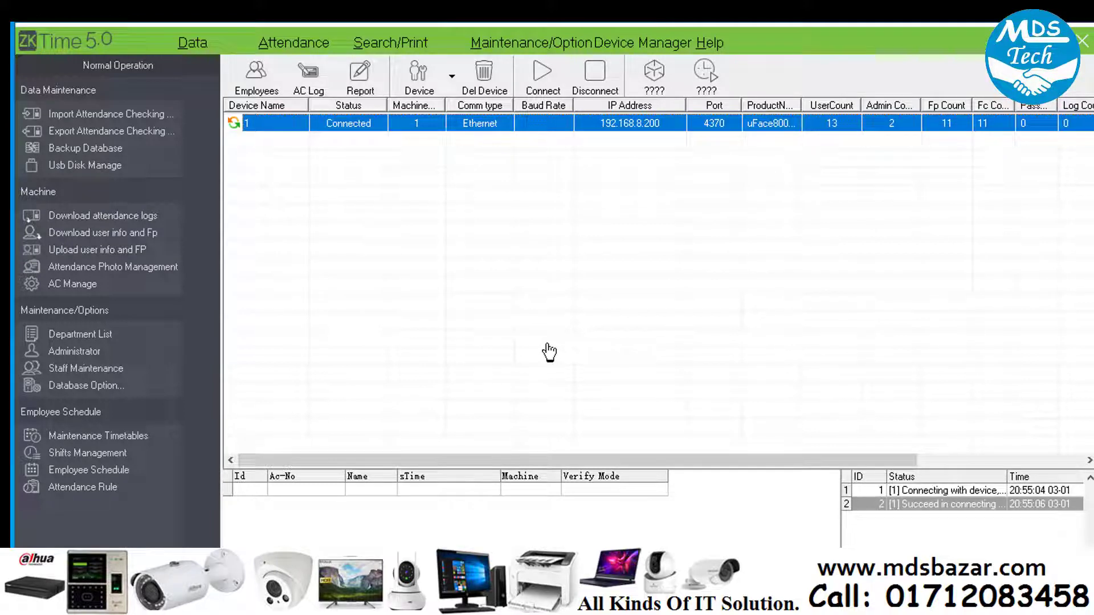
Step: Browse the users stored in device 1 and download all of them to the PC, including finger, face and ID card data
left_click(76, 238)
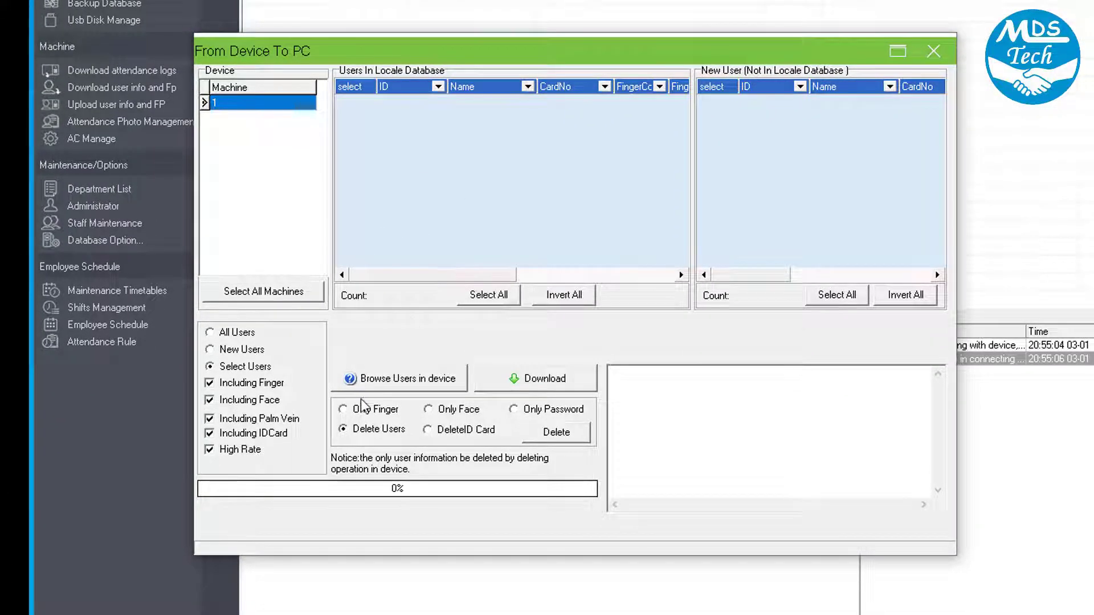
left_click(381, 377)
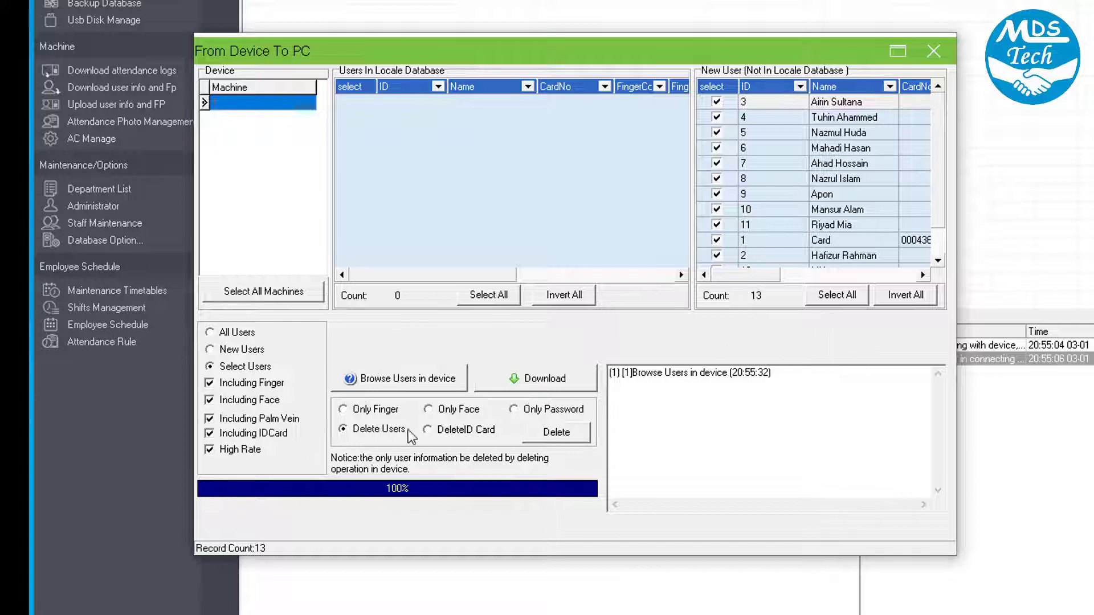
left_click(529, 381)
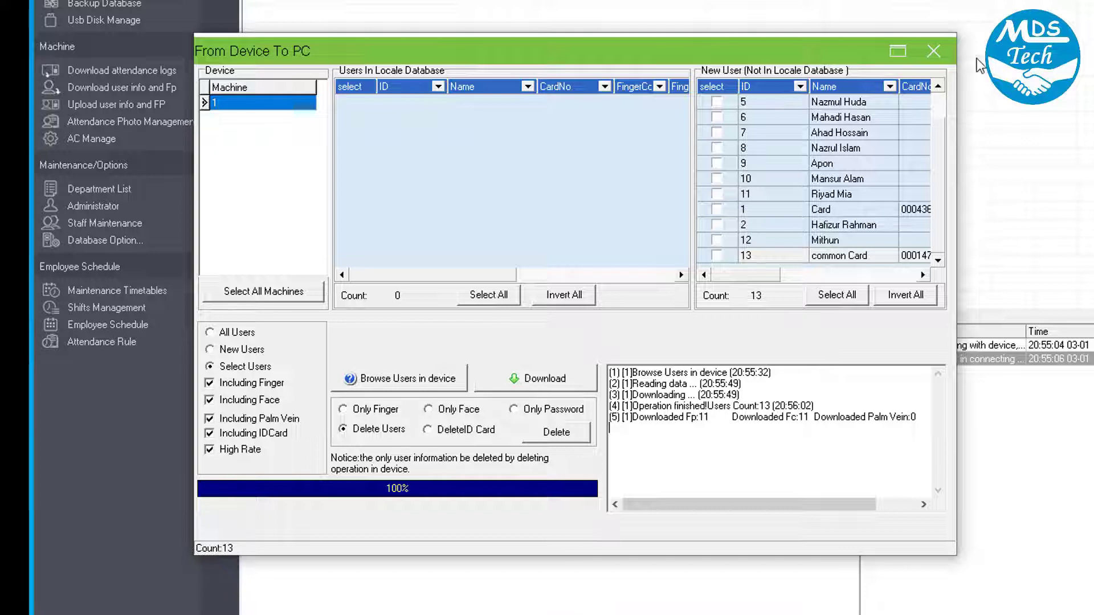
Step: Close the user download window and start the attendance schedule wizard from timetable maintenance
left_click(933, 52)
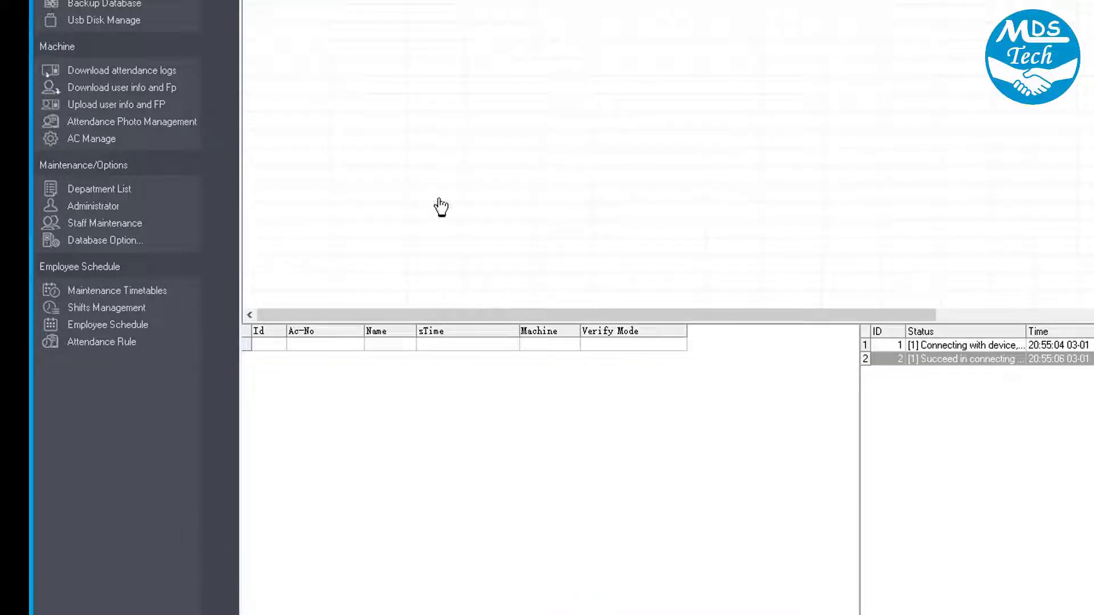
left_click(97, 293)
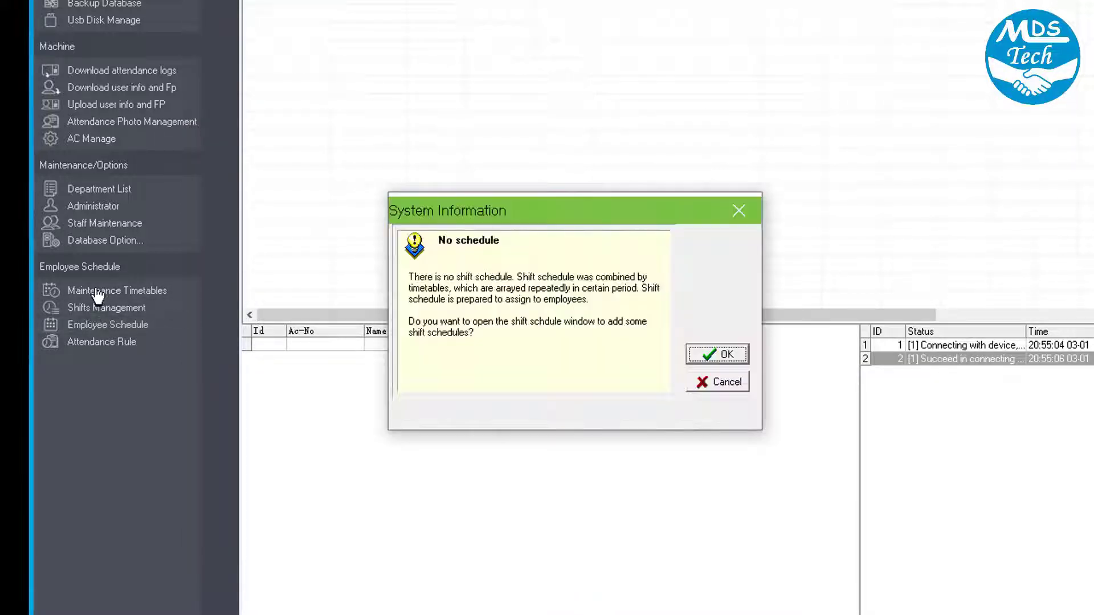
left_click(741, 355)
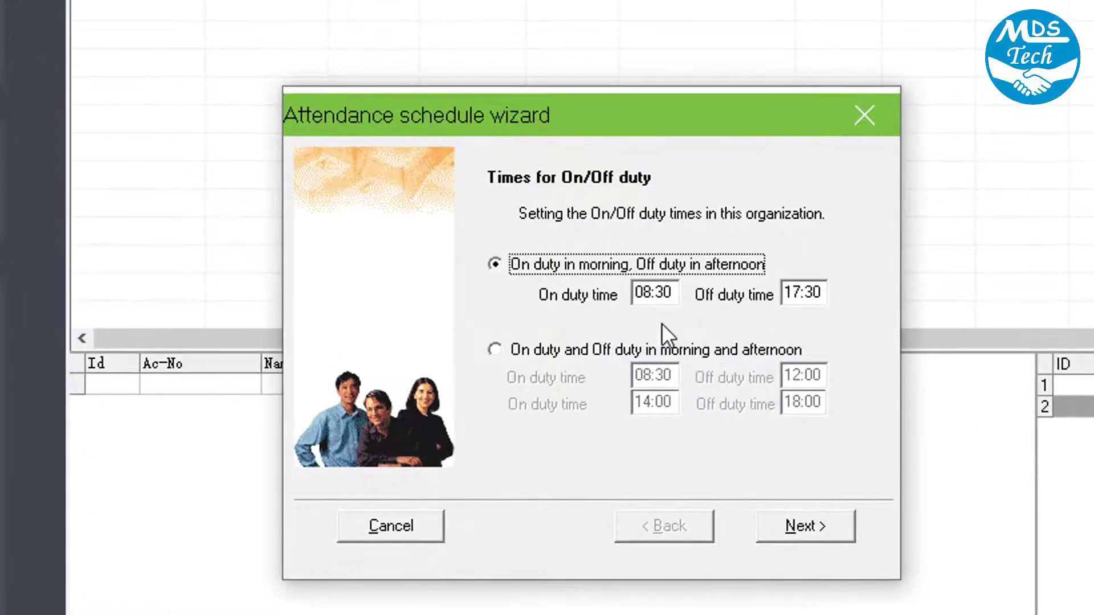
Step: Set the on duty time to 10:00 for the single morning-to-afternoon duty period
left_click(659, 293)
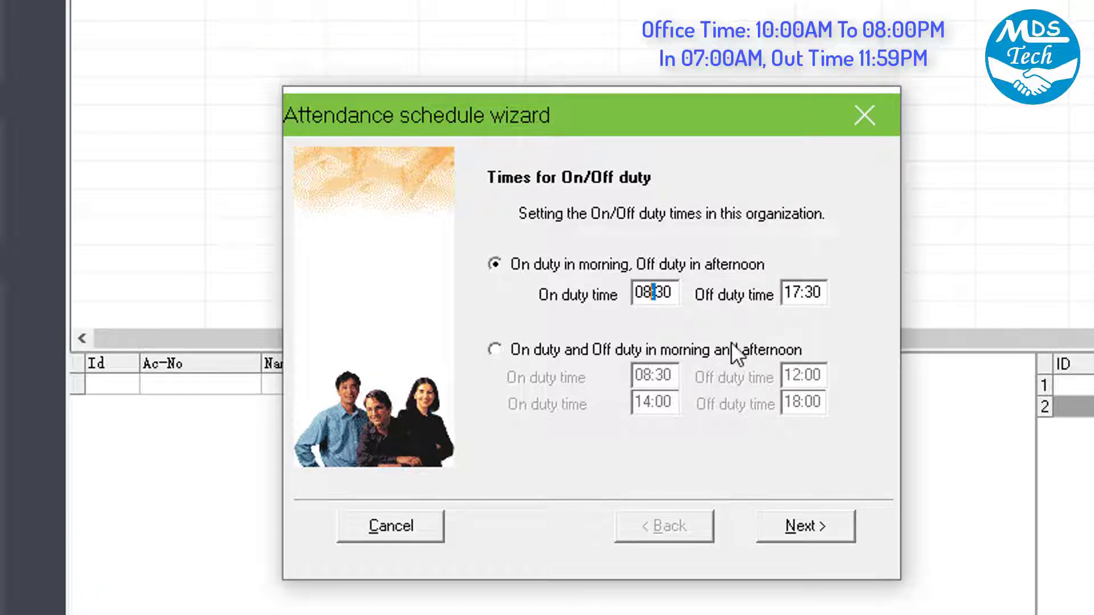
key("Home")
type("7")
key("Left")
type("07:00")
left_click(639, 292)
type("1")
left_click(641, 294)
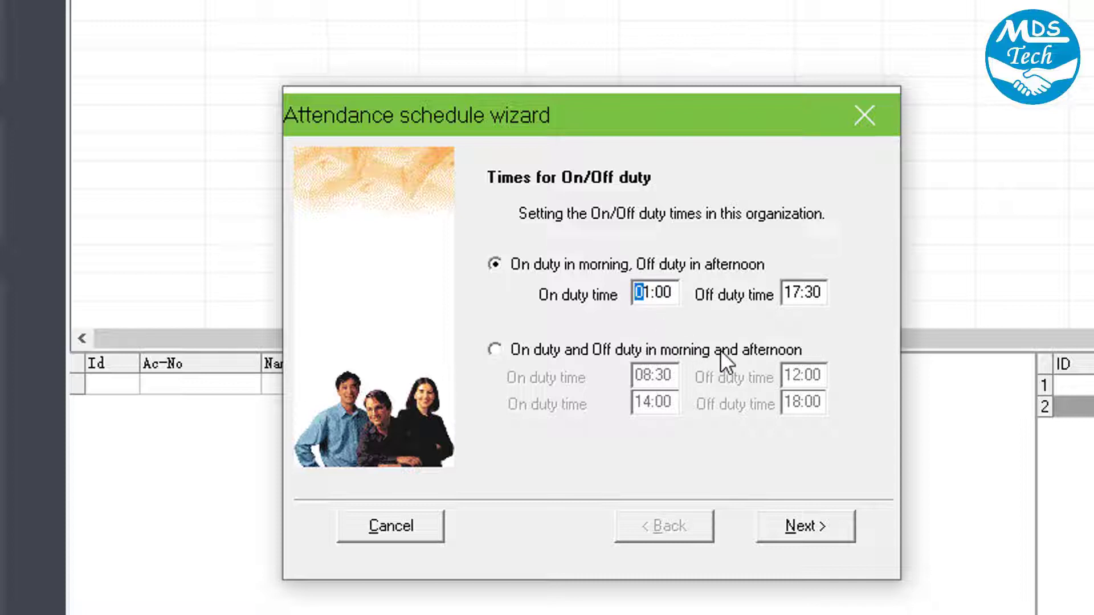
type("10")
Step: Set the off duty time to 20:00 and proceed to the clock in/out ranges
left_click(794, 294)
left_click(794, 294)
key("BackSpace")
type("20:00")
left_click(796, 528)
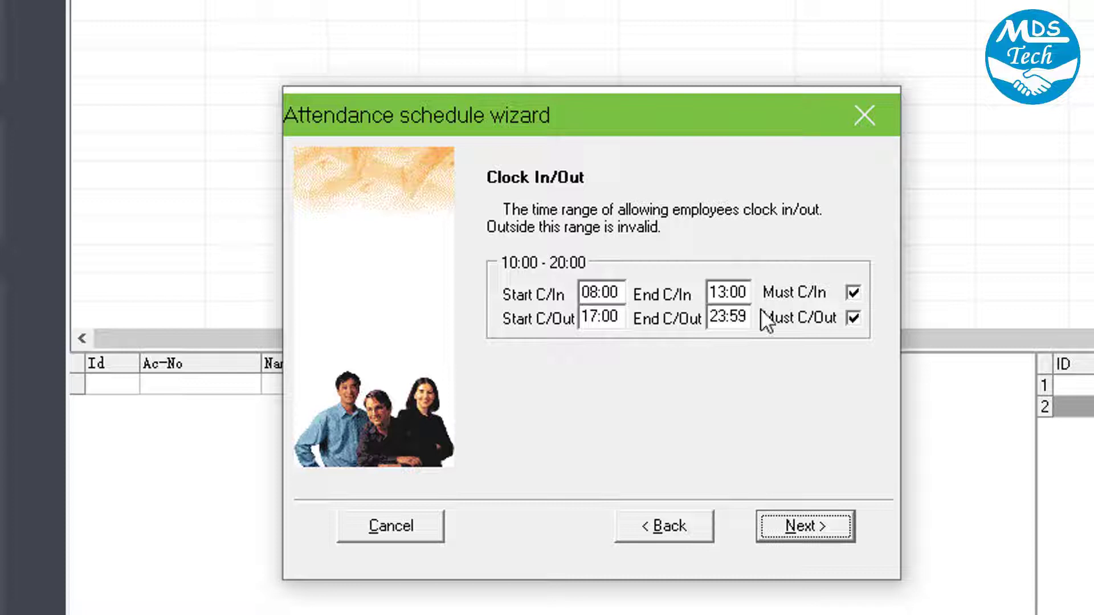
Step: Set the clock-in range to 07:00–14:00 and the clock-out start to 14:01, and proceed to the attendance rules
left_click(593, 293)
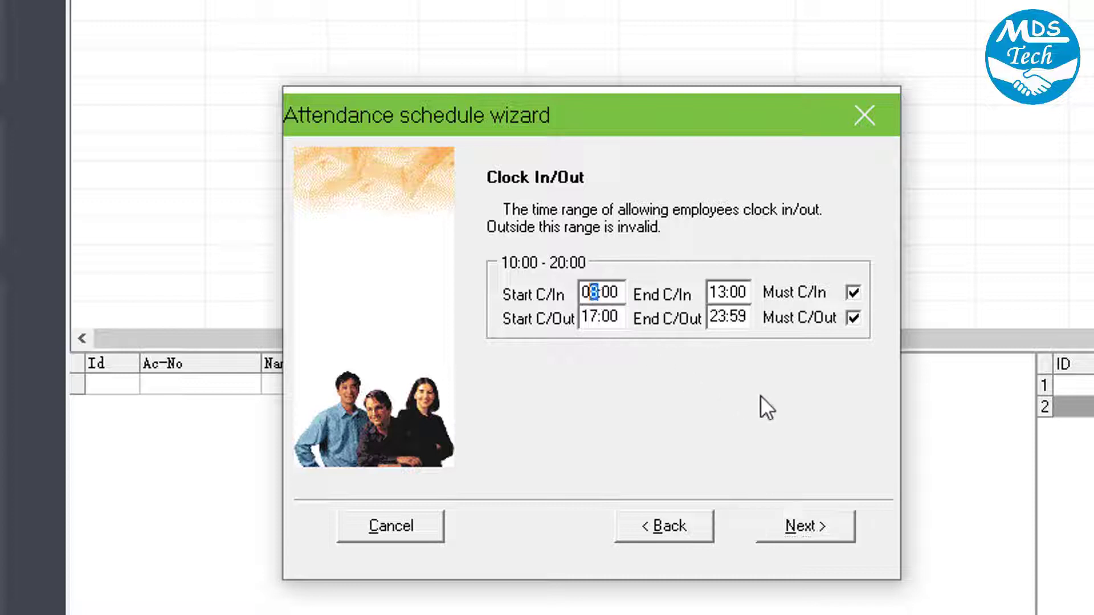
type("7:00")
left_click(721, 292)
type("4:00")
left_click(593, 317)
type("1:40")
left_click(592, 317)
type("4:01")
left_click(786, 532)
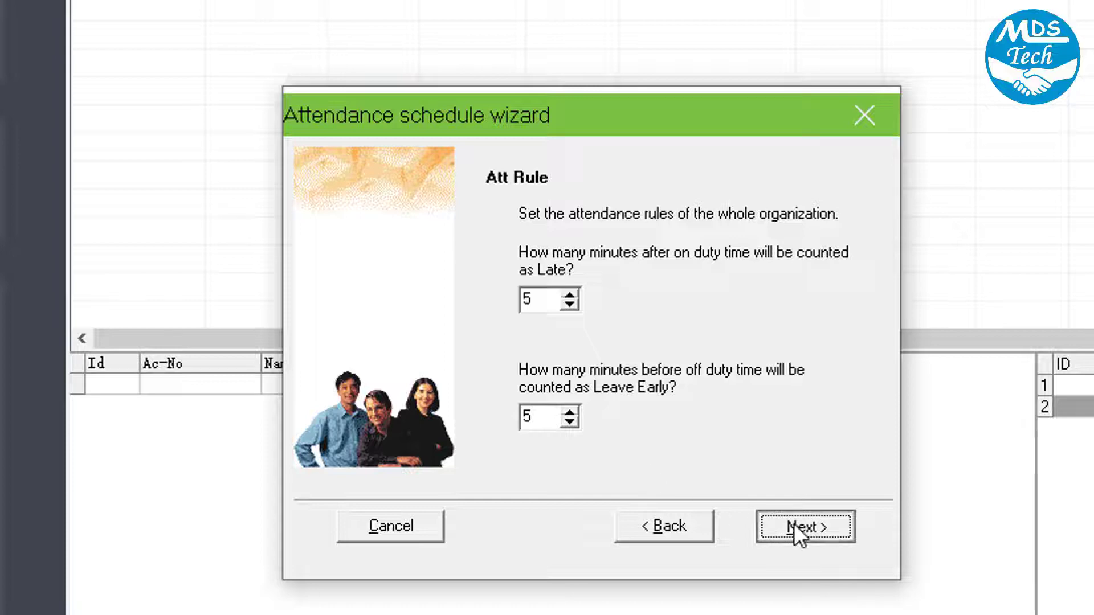
Step: Accept the default late and leave-early rules, finish the schedule wizard and close the timetable maintenance window
left_click(795, 526)
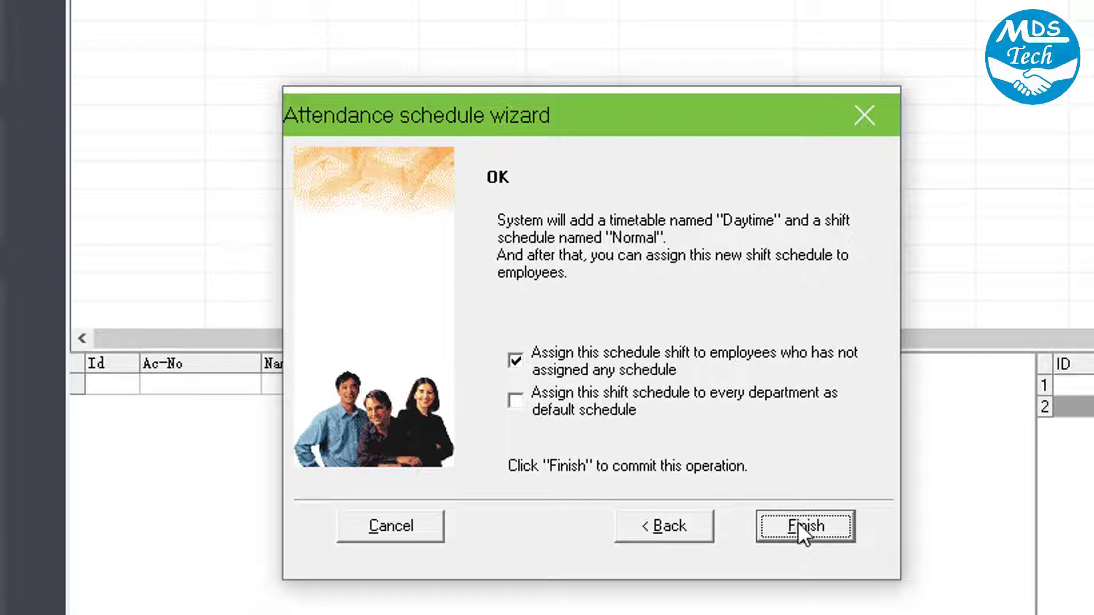
left_click(798, 524)
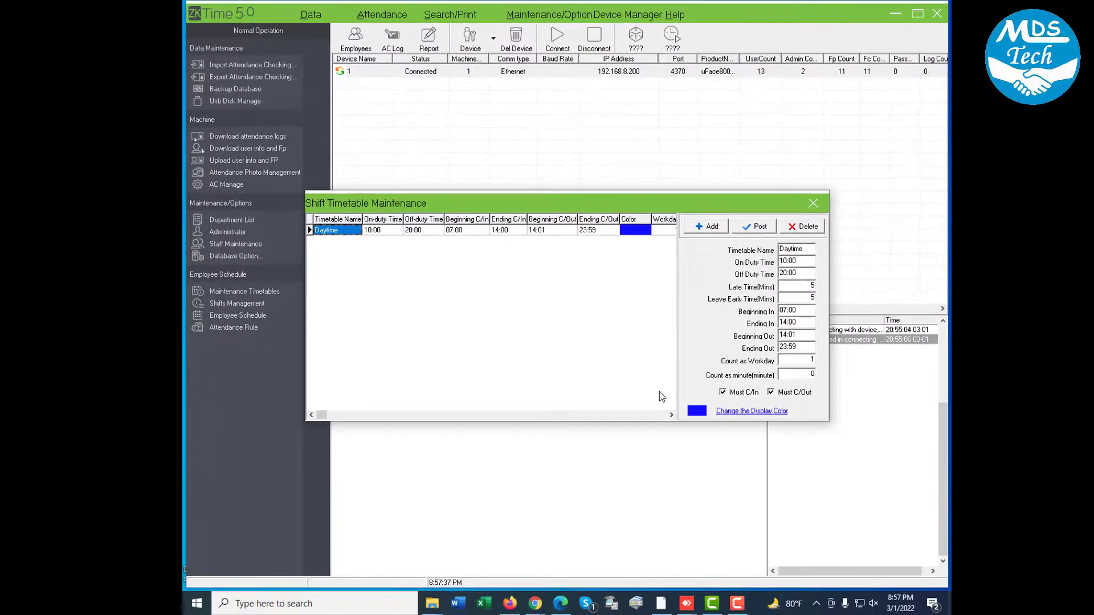
left_click(813, 204)
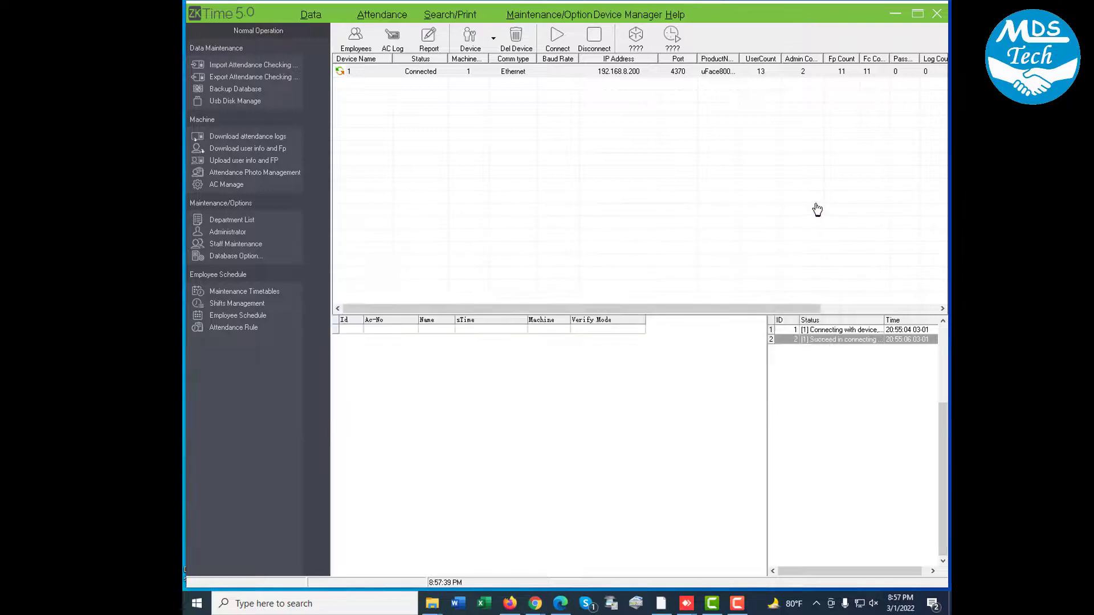
Step: Replace the Normal shift's time periods with Daytime (10:00-20:00) on every day except Friday, recorded as OT
left_click(234, 303)
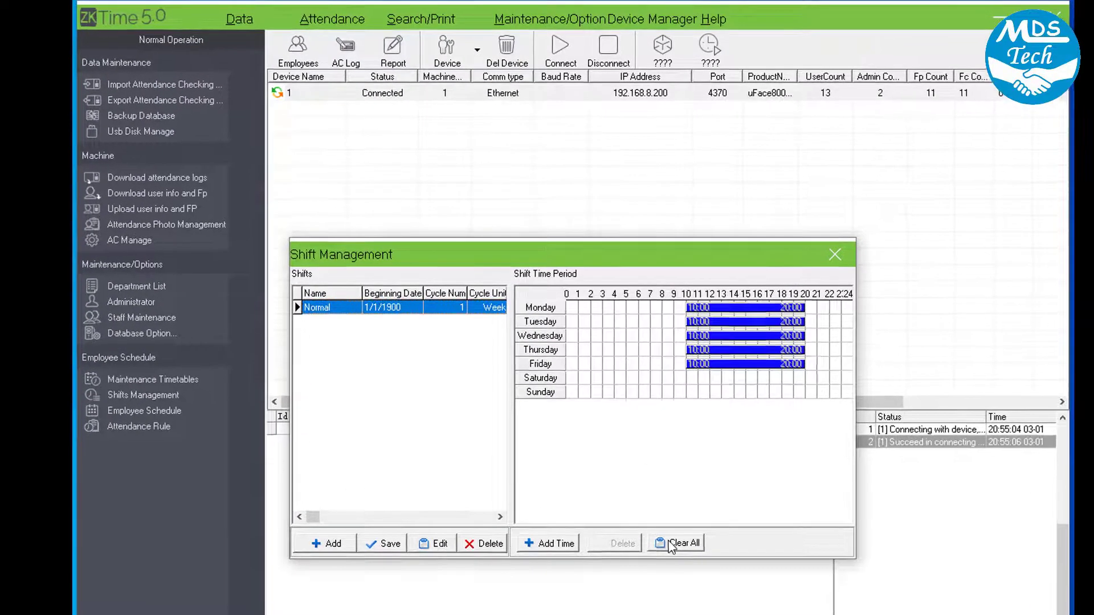
left_click(647, 417)
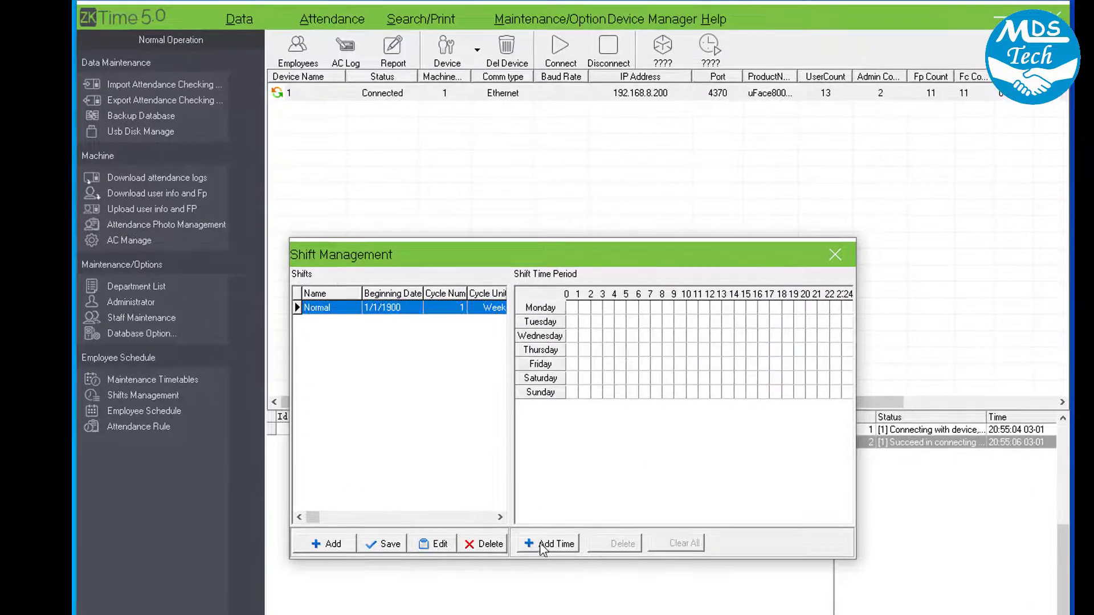
left_click(541, 545)
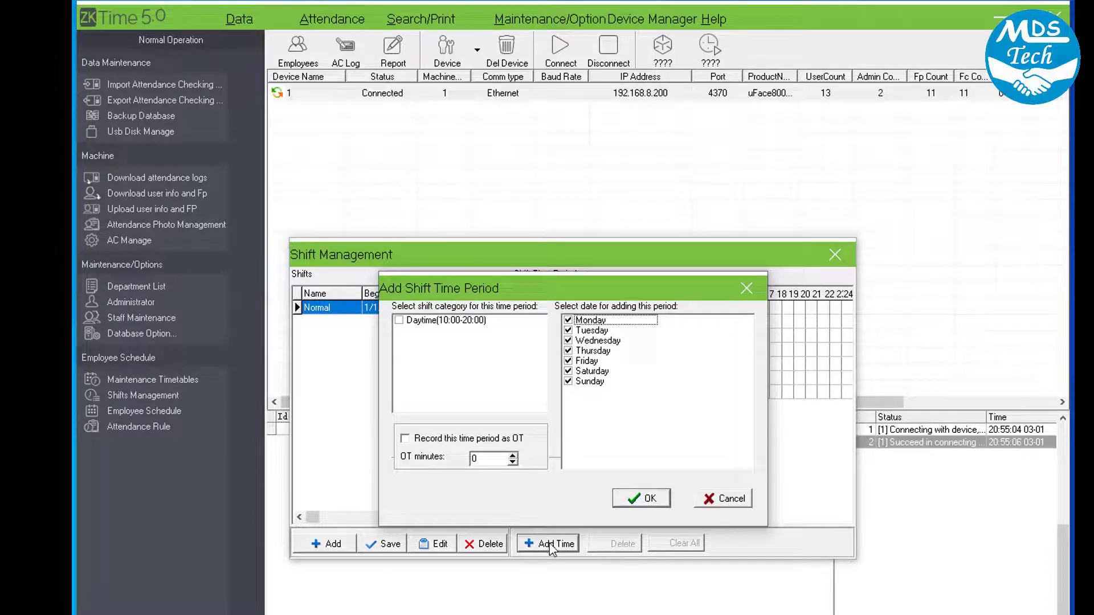
left_click(568, 361)
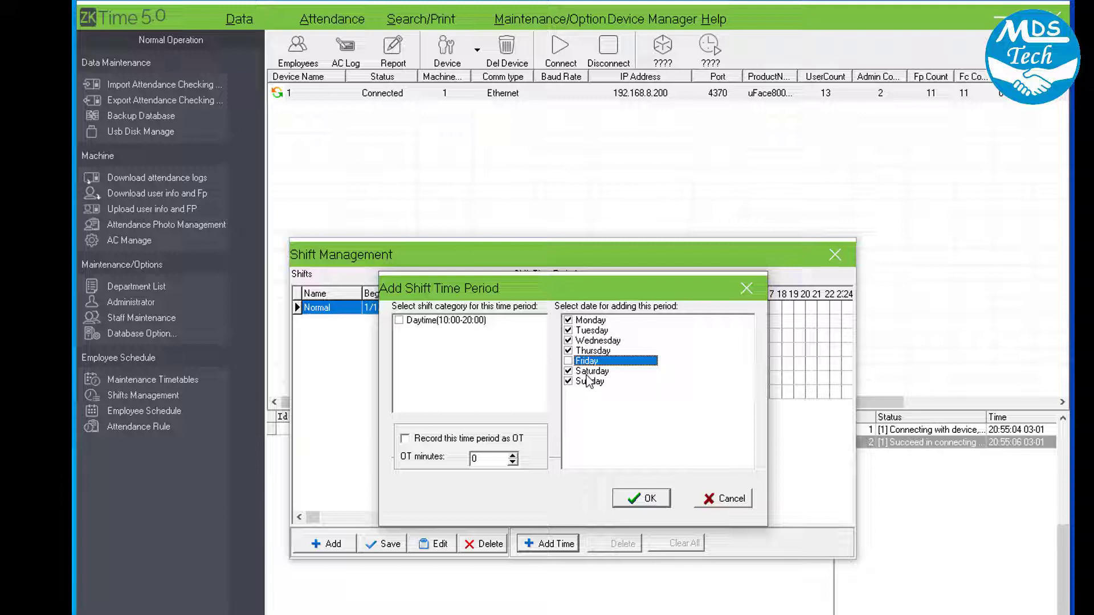
left_click(401, 321)
left_click(405, 438)
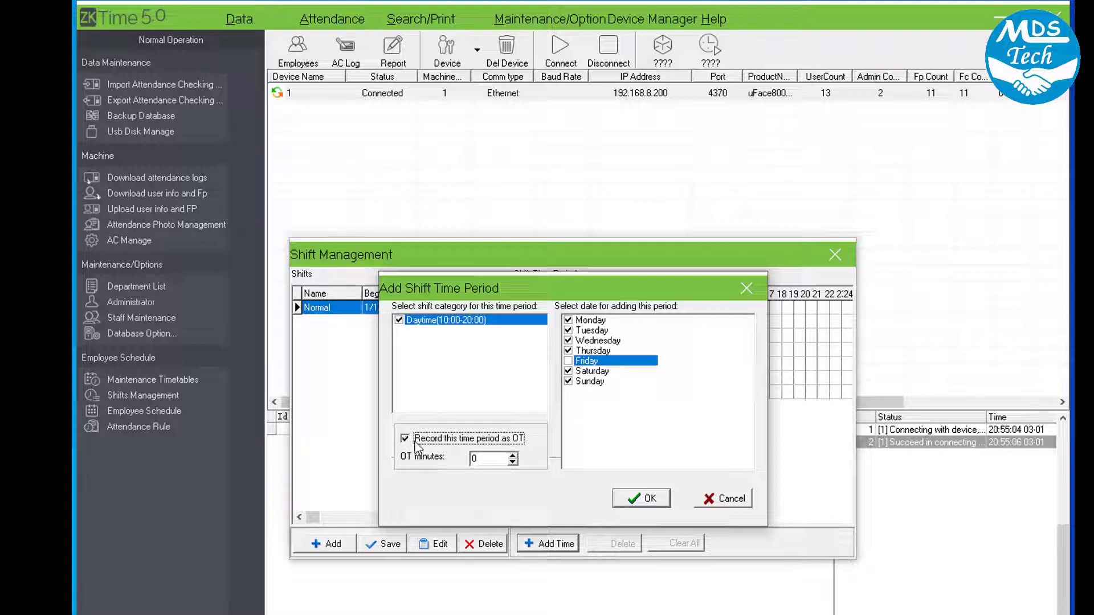
left_click(638, 499)
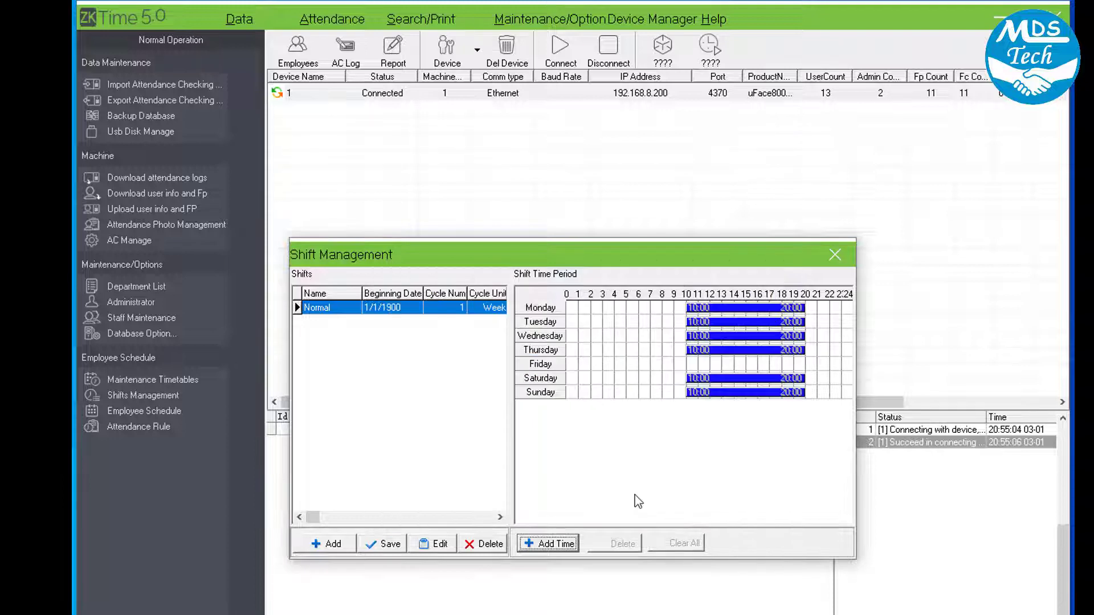
left_click(835, 255)
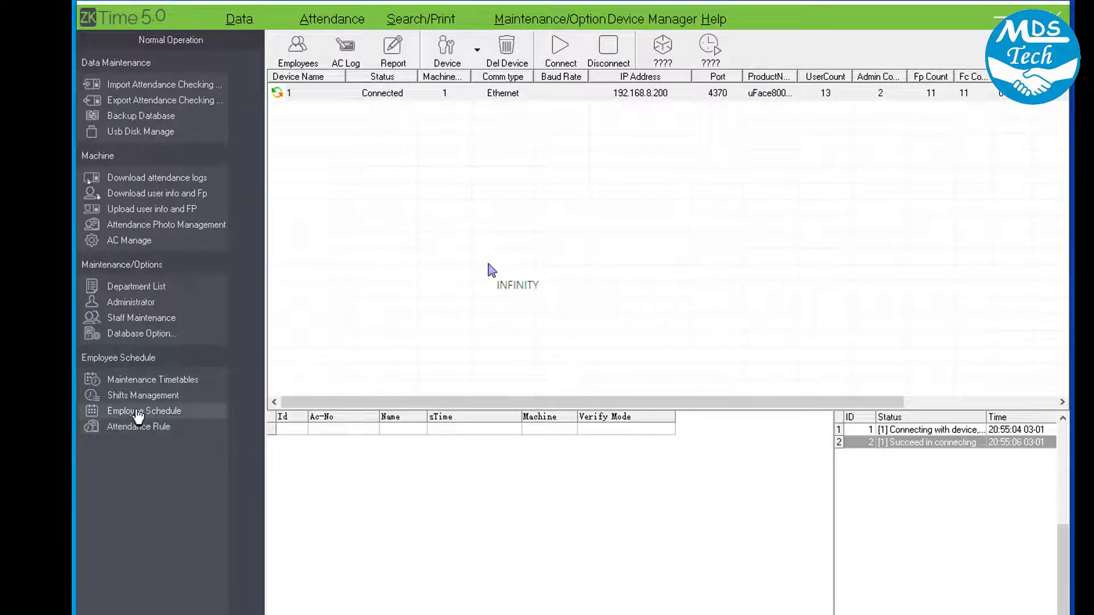
Step: For all employees of OUR COMPANY, remove the assigned Normal schedule and add Daytime as the used timetable
left_click(137, 412)
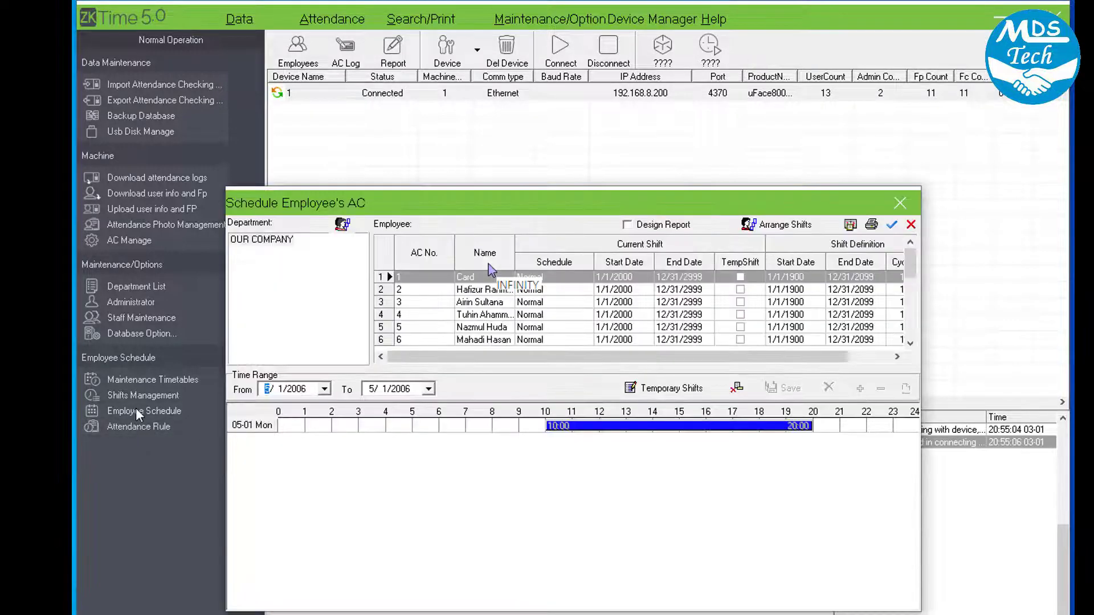
left_click(274, 241)
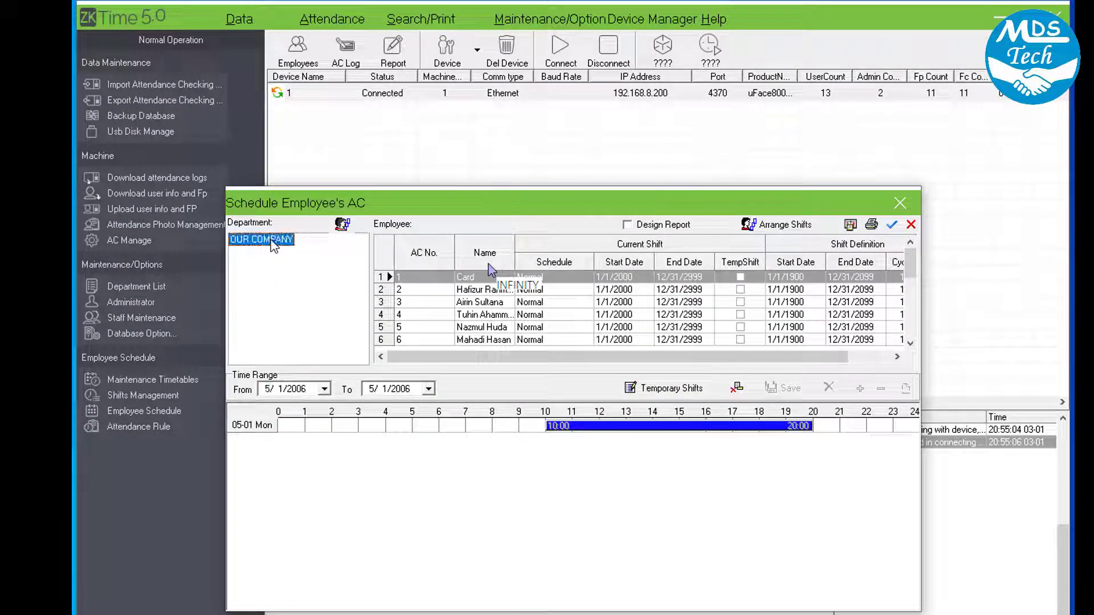
left_click(894, 226)
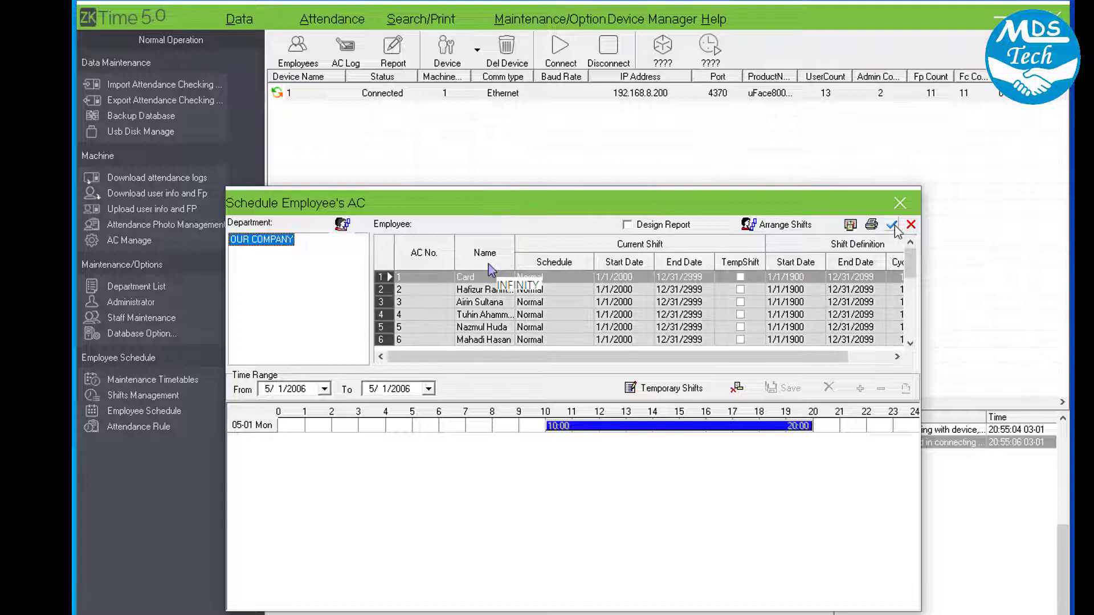
left_click(756, 226)
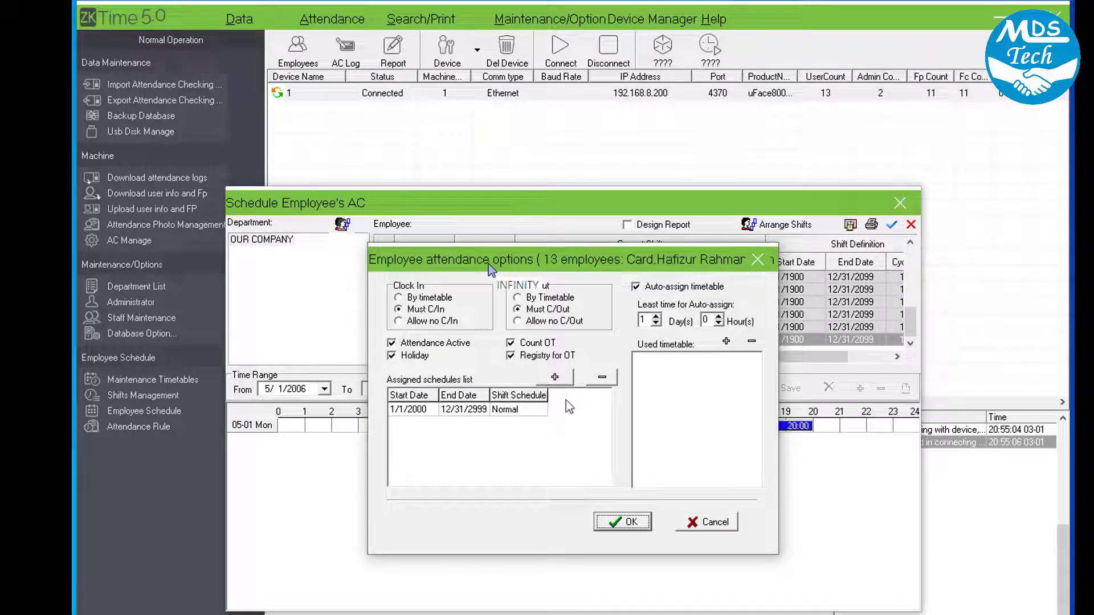
left_click(514, 409)
left_click(602, 377)
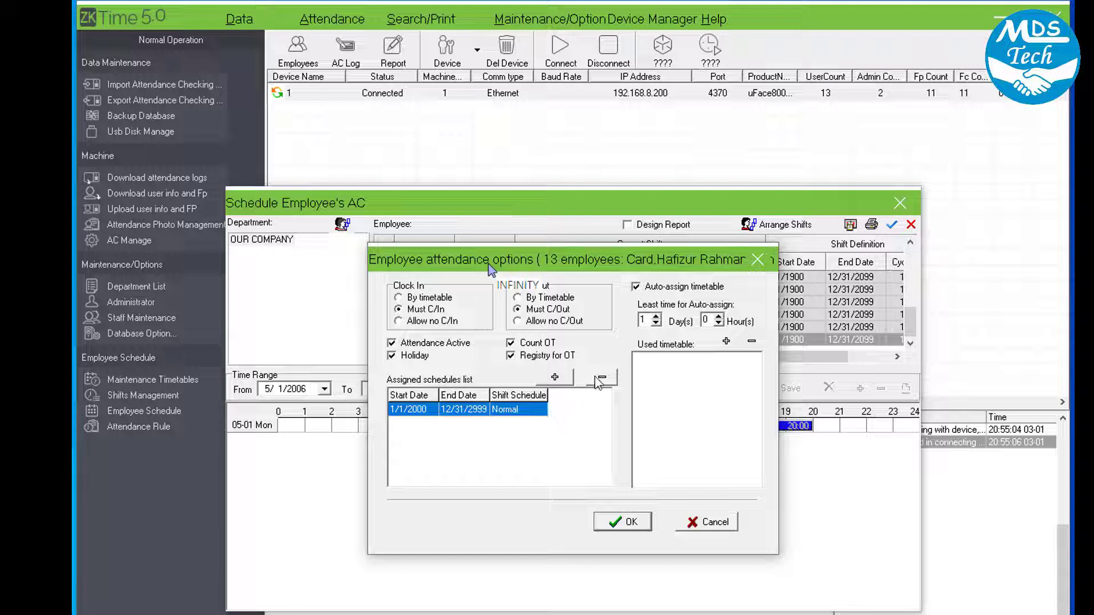
left_click(726, 341)
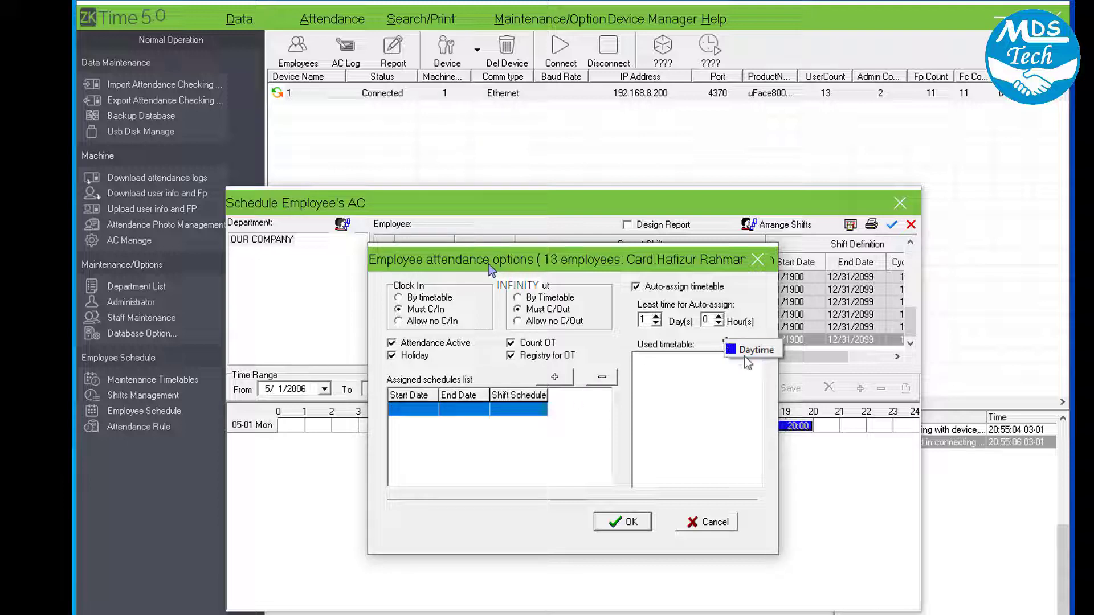
left_click(751, 350)
left_click(553, 377)
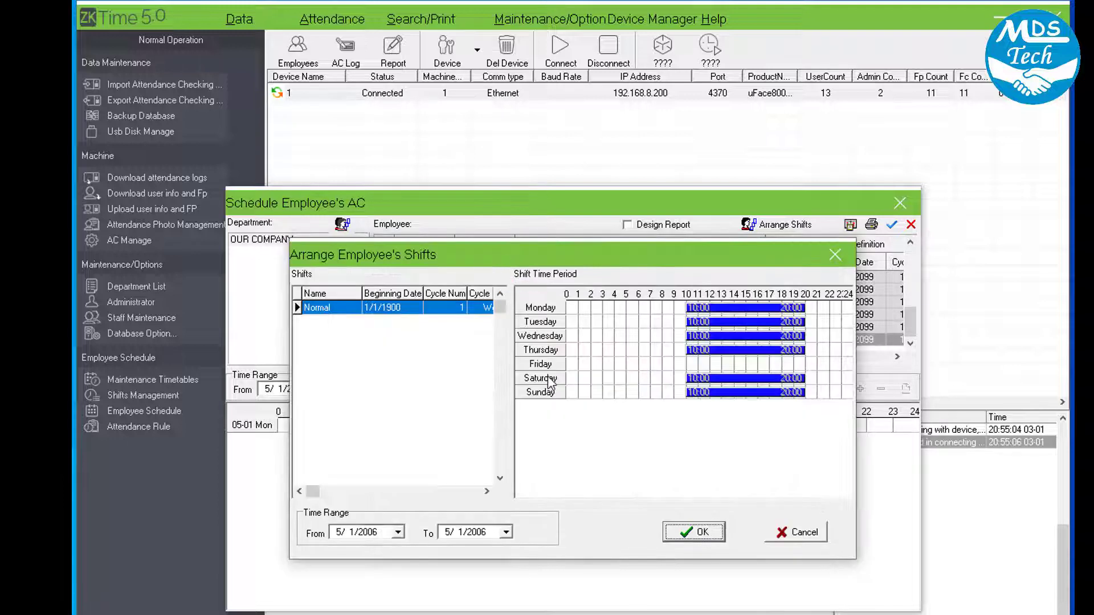
left_click(702, 533)
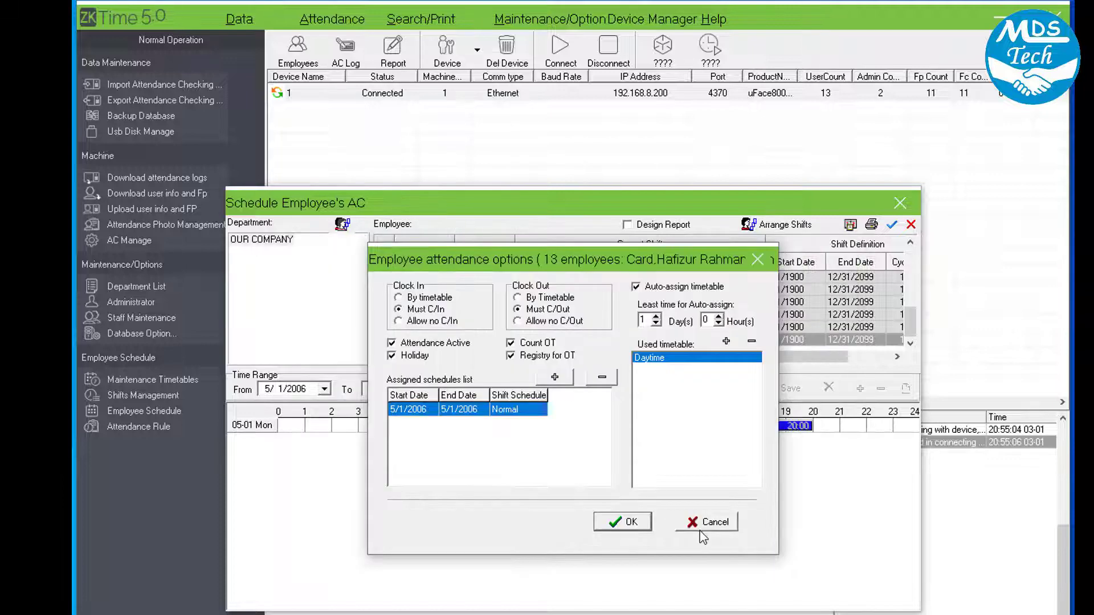
left_click(597, 379)
Step: Assign the Normal shift to all selected employees from 3/1/2022 to 3/1/2023 and apply the attendance options
left_click(556, 377)
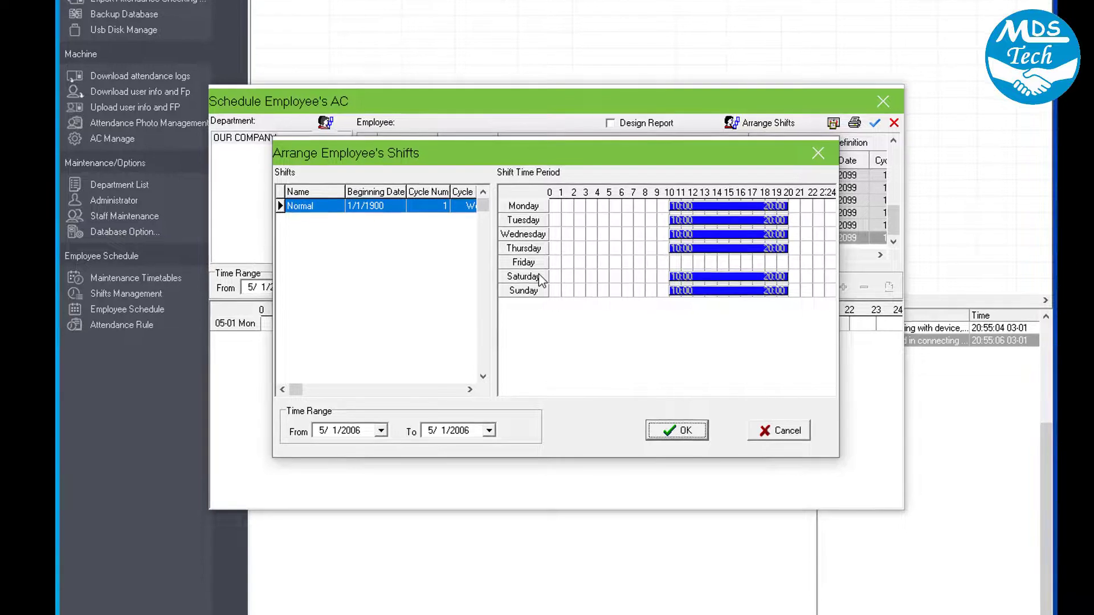
left_click(380, 430)
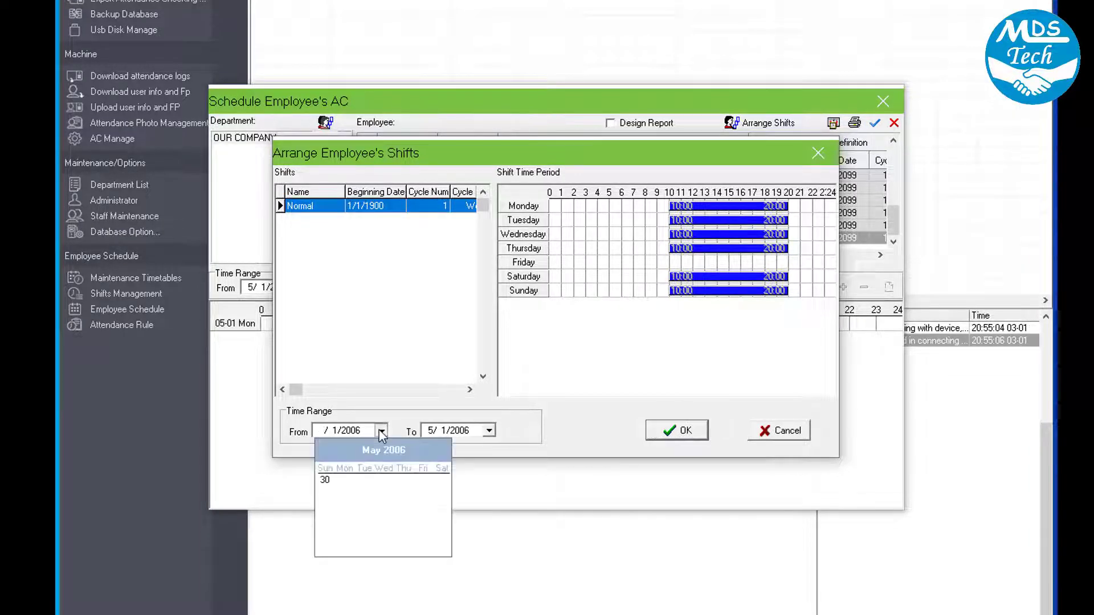
left_click(328, 551)
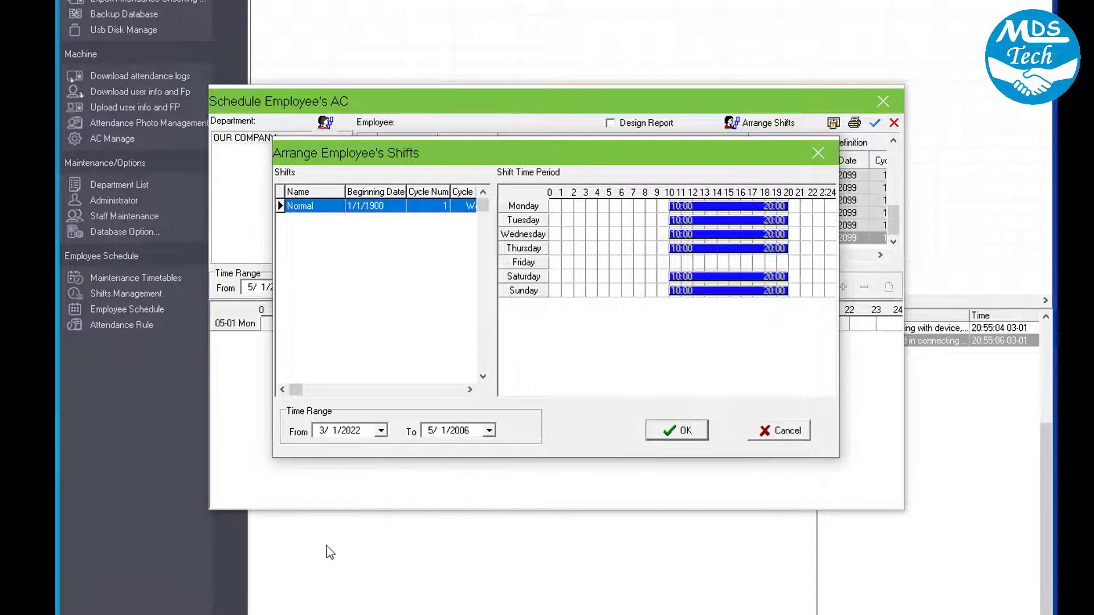
left_click(489, 431)
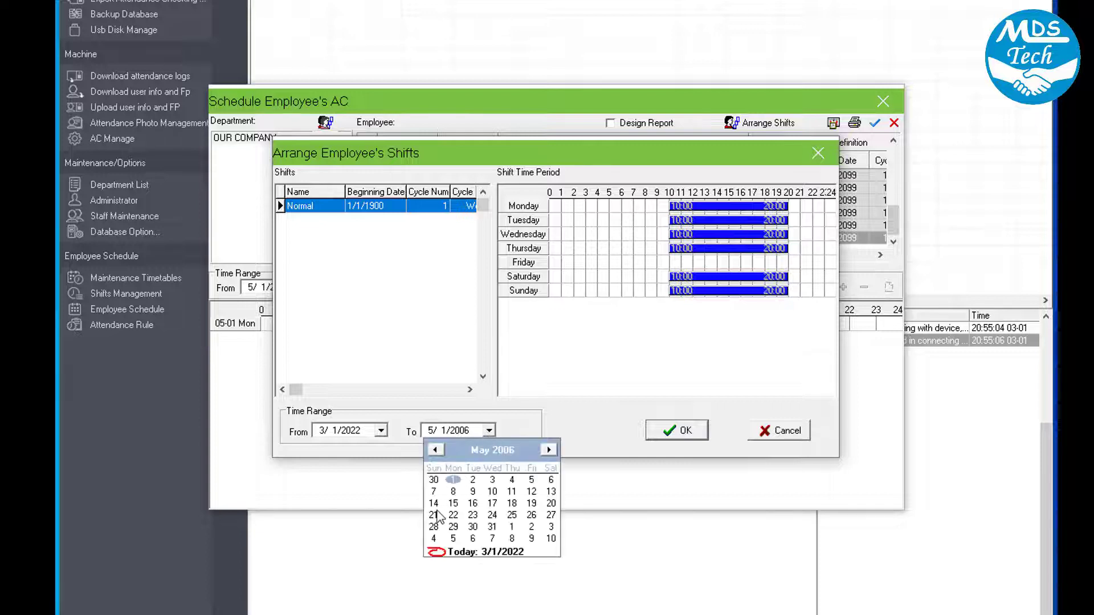
left_click(441, 552)
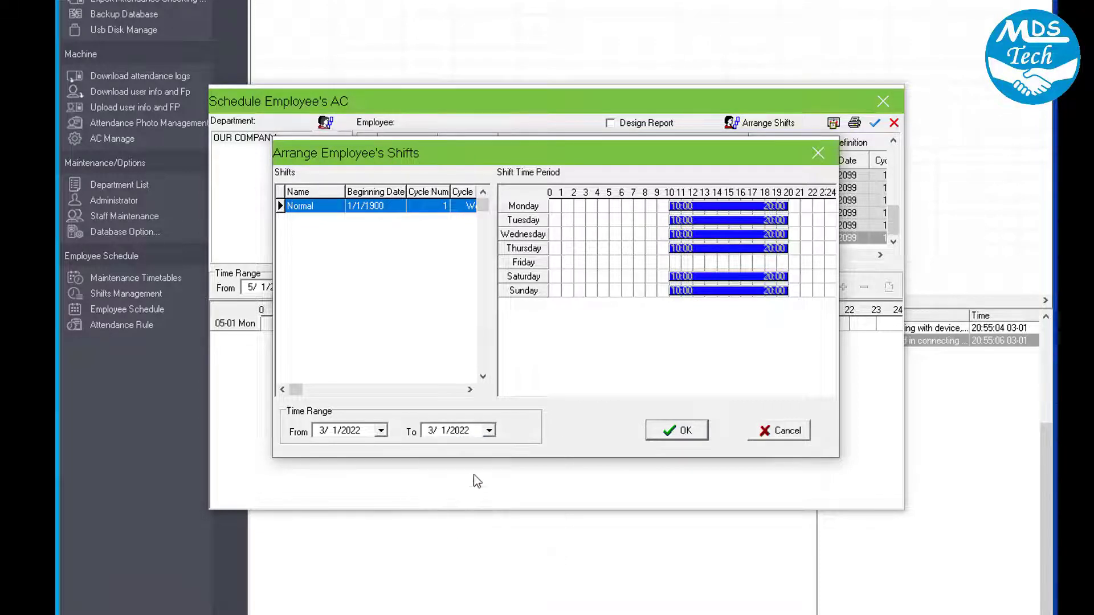
left_click(463, 433)
type("2023")
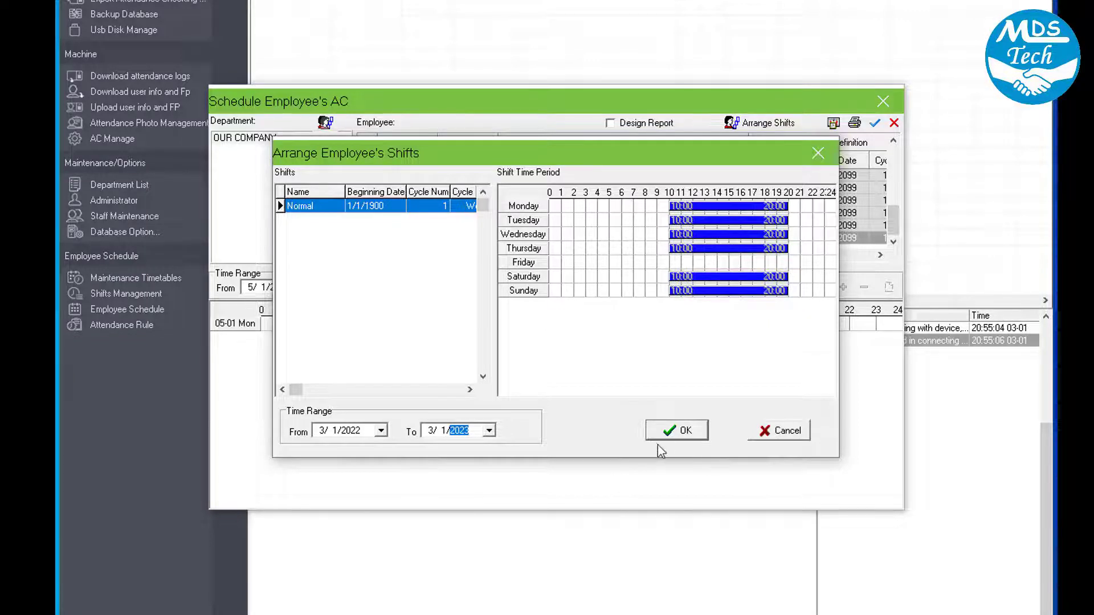
left_click(671, 434)
left_click(605, 425)
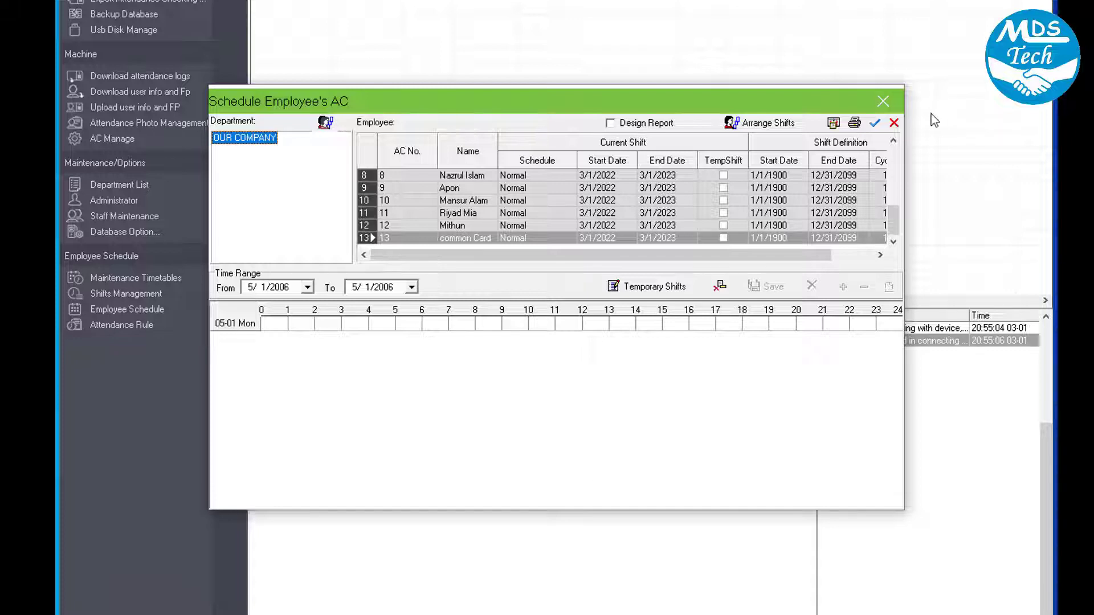
Step: Close the employee schedule window and download the attendance logs from the connected device
left_click(884, 102)
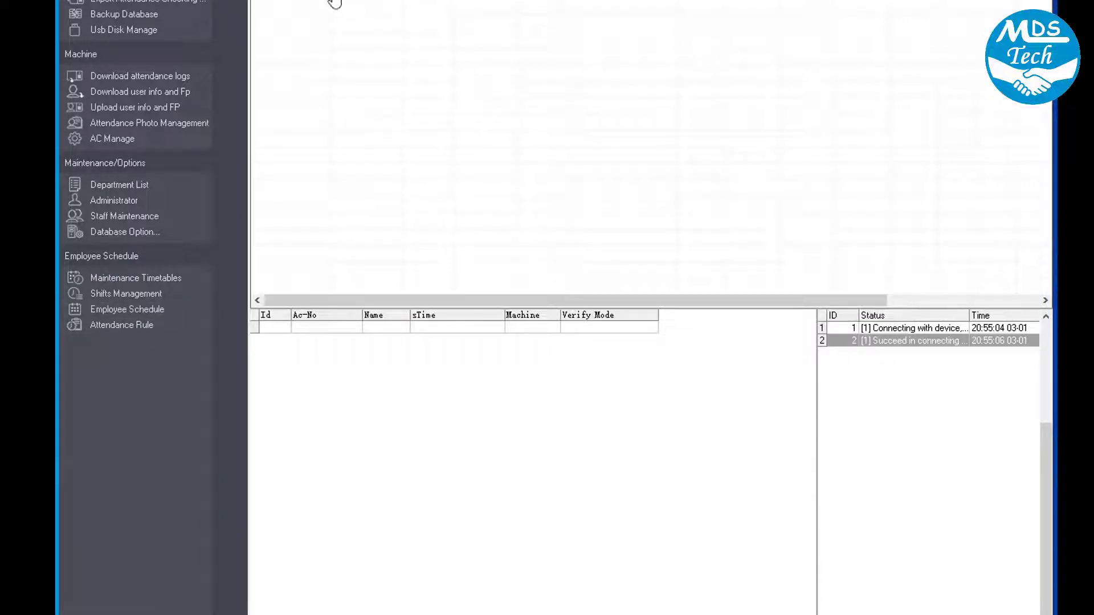
left_click(139, 76)
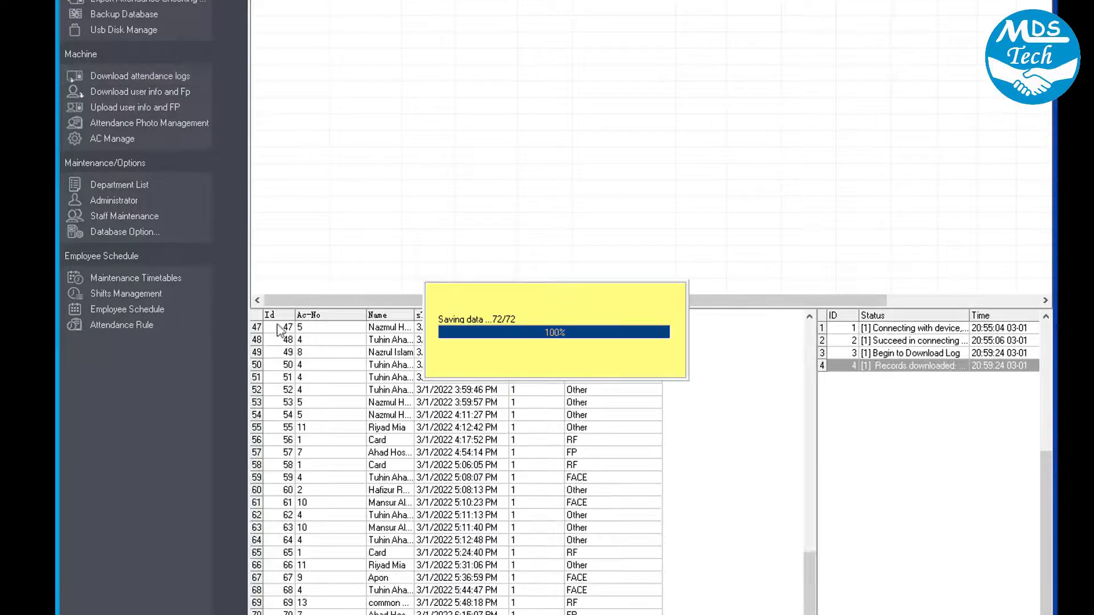
Step: In the attendance rule, set both the Out State and the OT State to Ignore the state, and save the rule
left_click(132, 329)
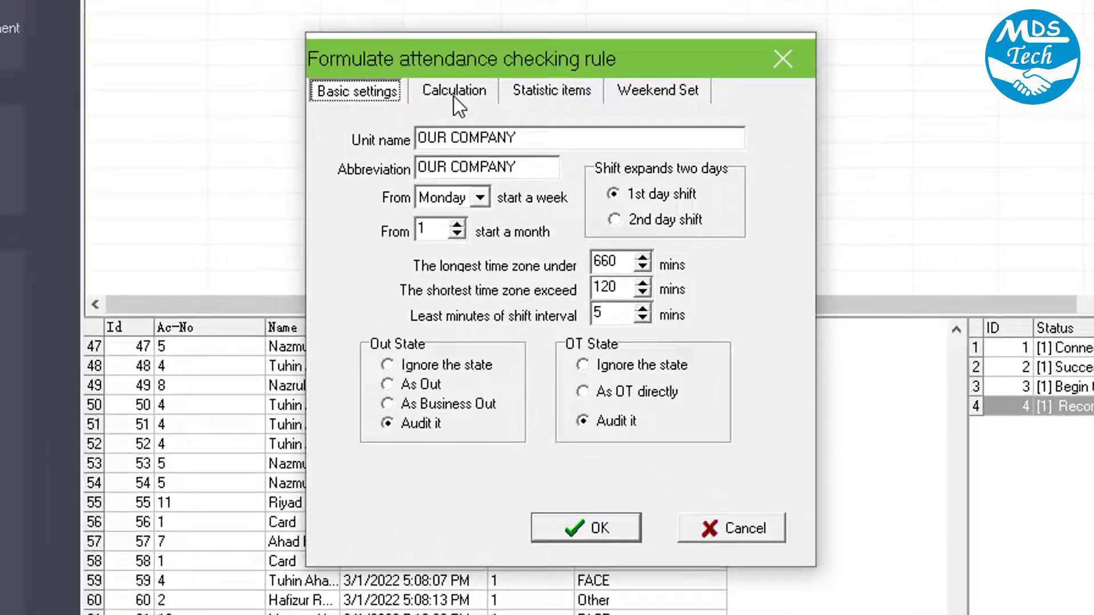
left_click(590, 365)
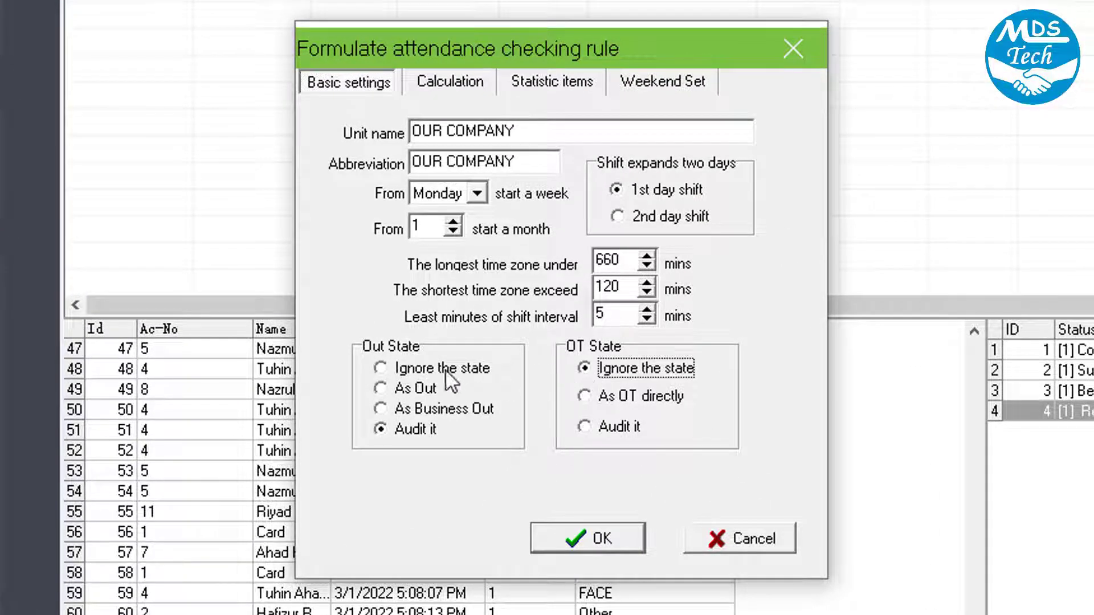
left_click(381, 367)
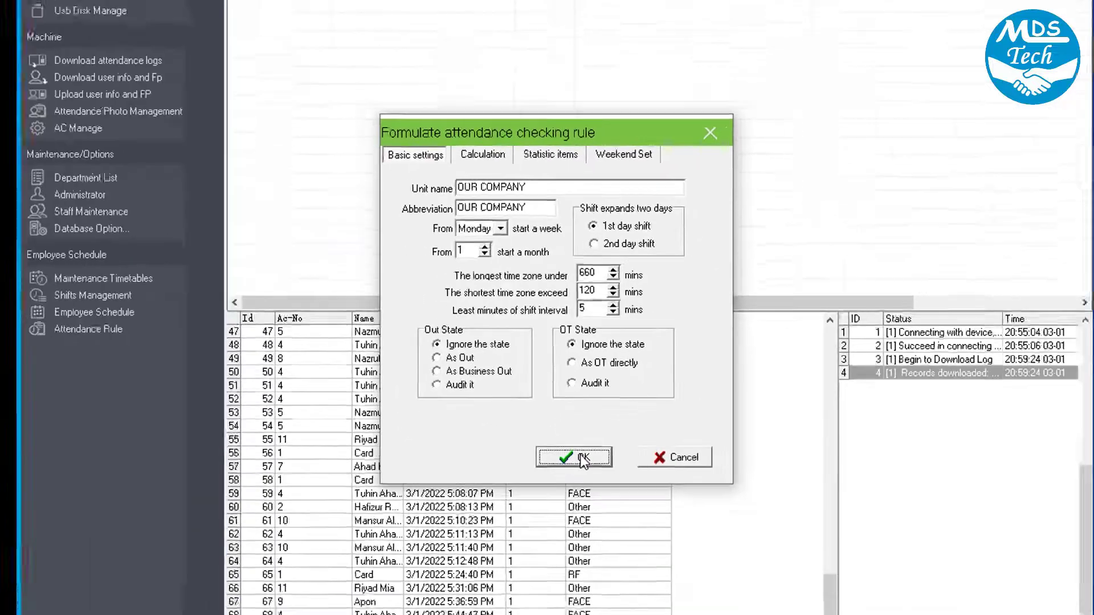
left_click(594, 524)
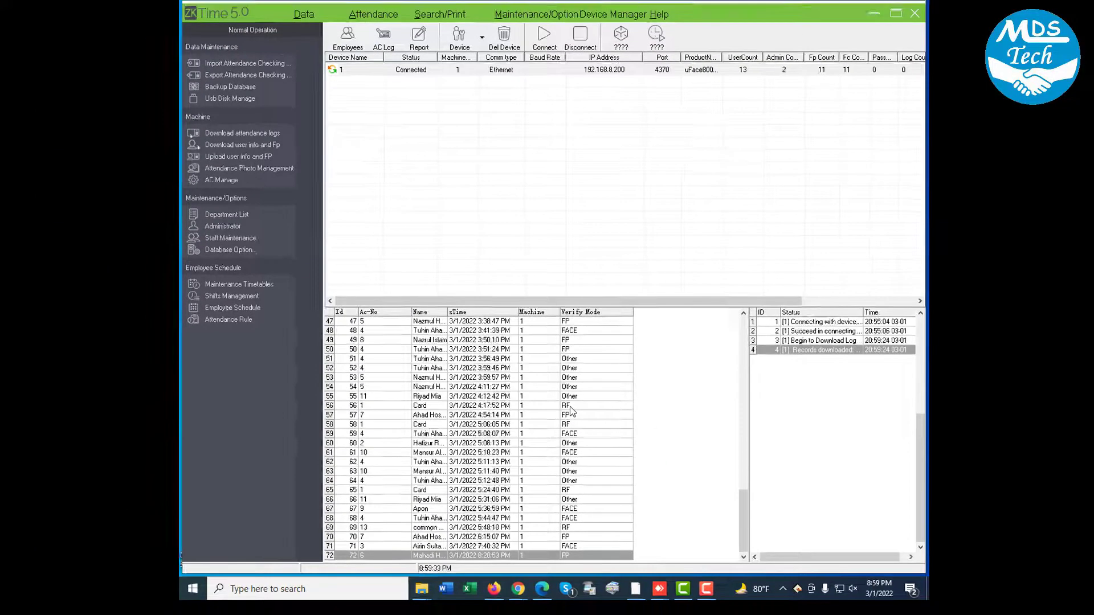
Step: Calculate the attendance report for all OUR COMPANY employees with the time range from 3/1/2022 to 3/1/2022
left_click(419, 38)
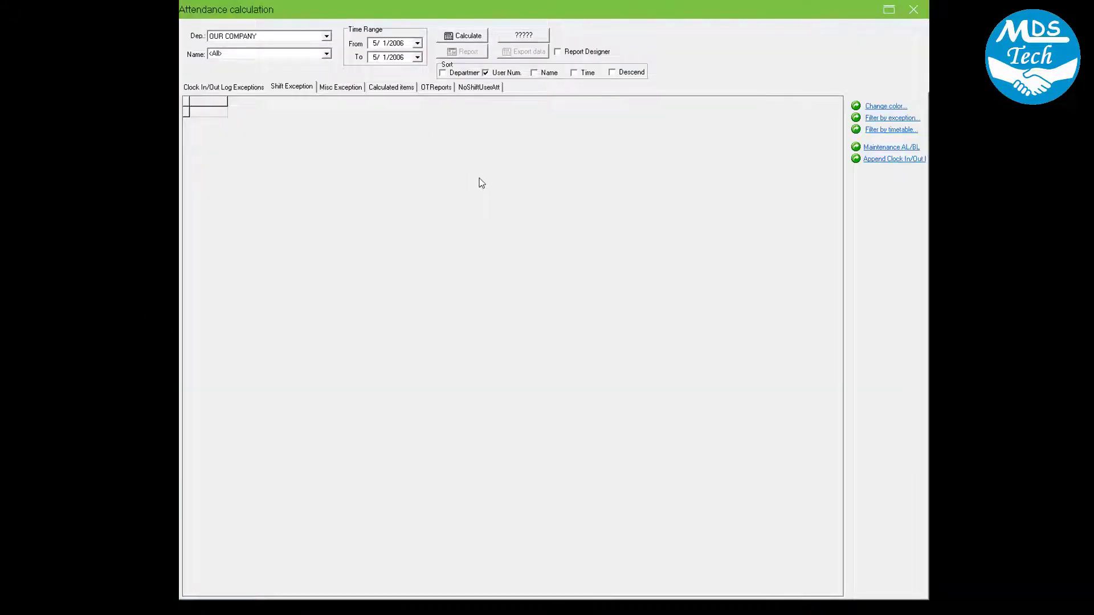
left_click(464, 37)
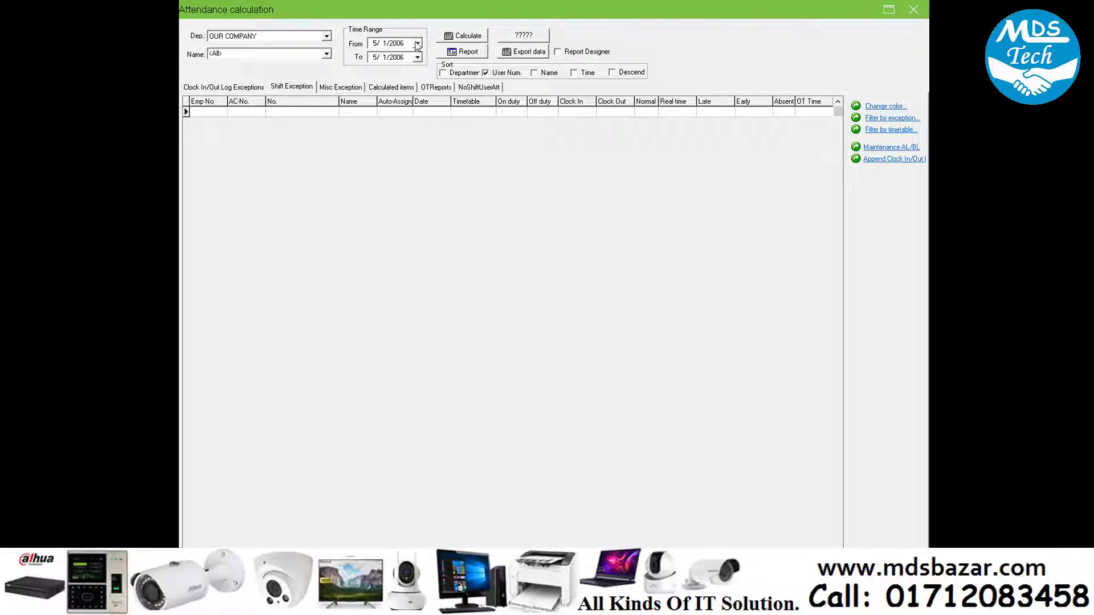
left_click(417, 58)
left_click(379, 135)
left_click(417, 57)
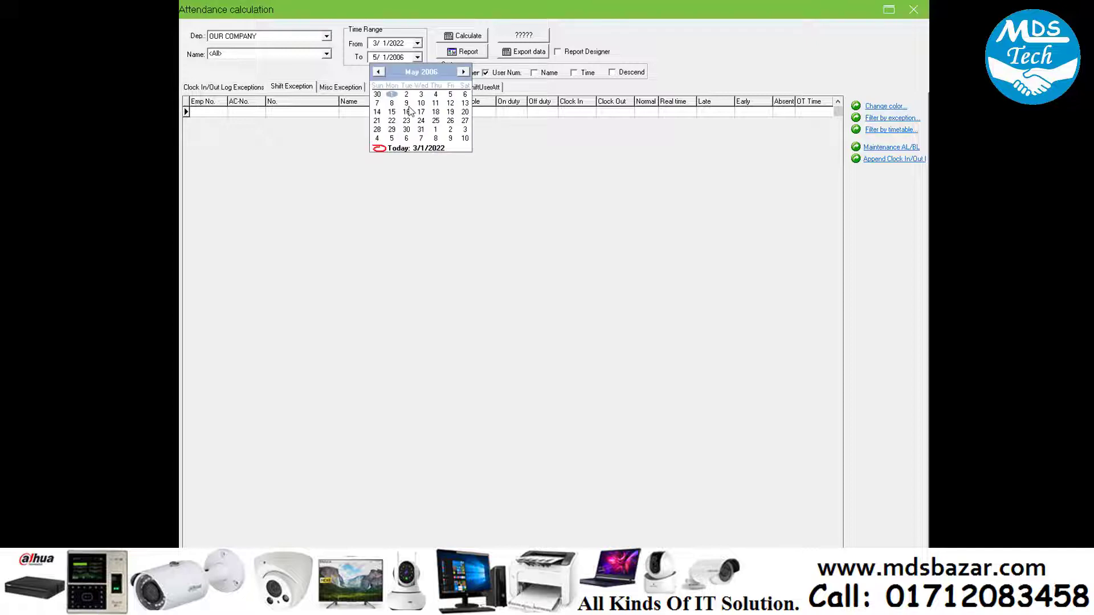
left_click(379, 148)
left_click(468, 37)
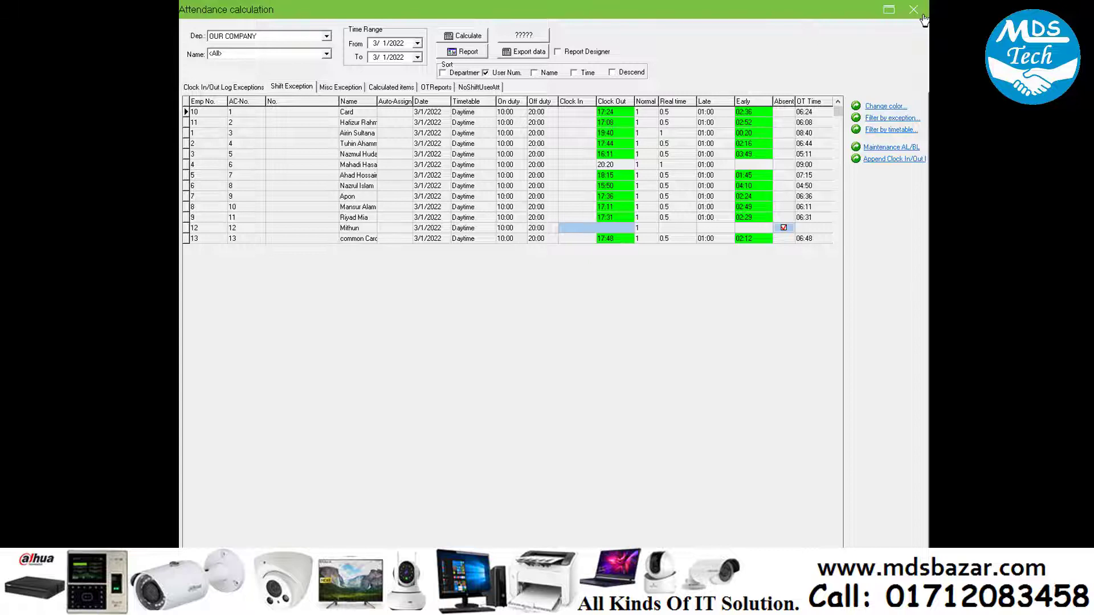
Step: Export the calculated attendance with all fields to the Desktop as a Microsoft Excel file named yy
left_click(529, 56)
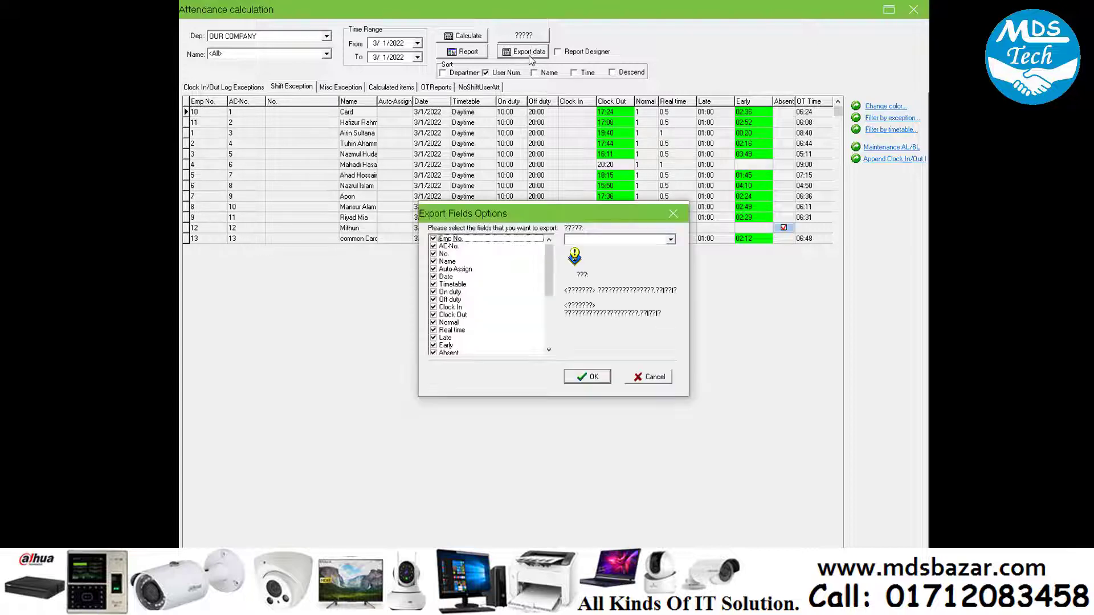
left_click(592, 378)
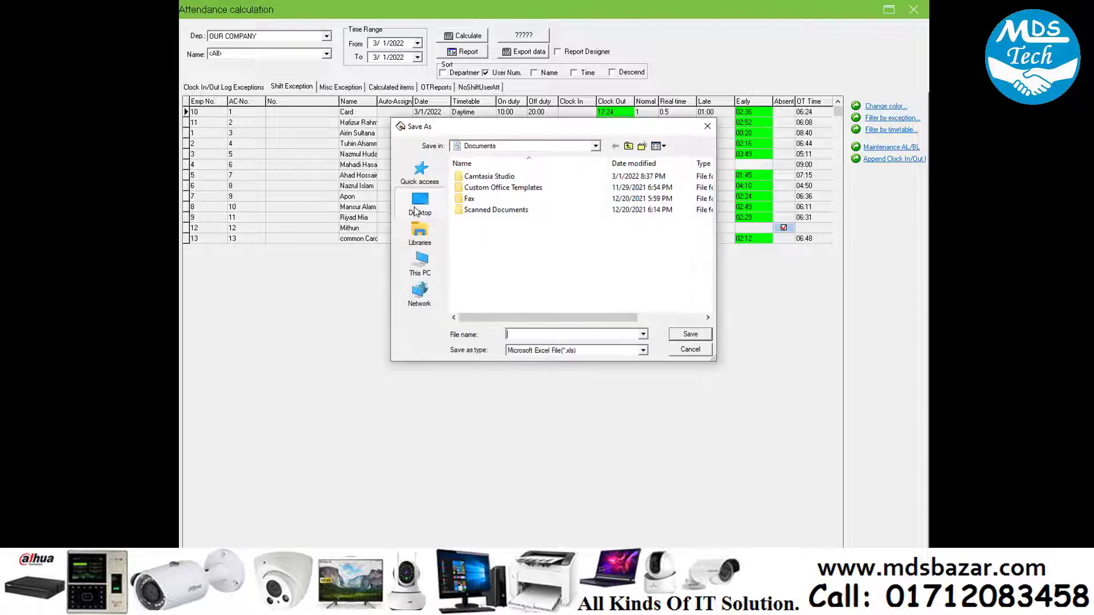
left_click(417, 208)
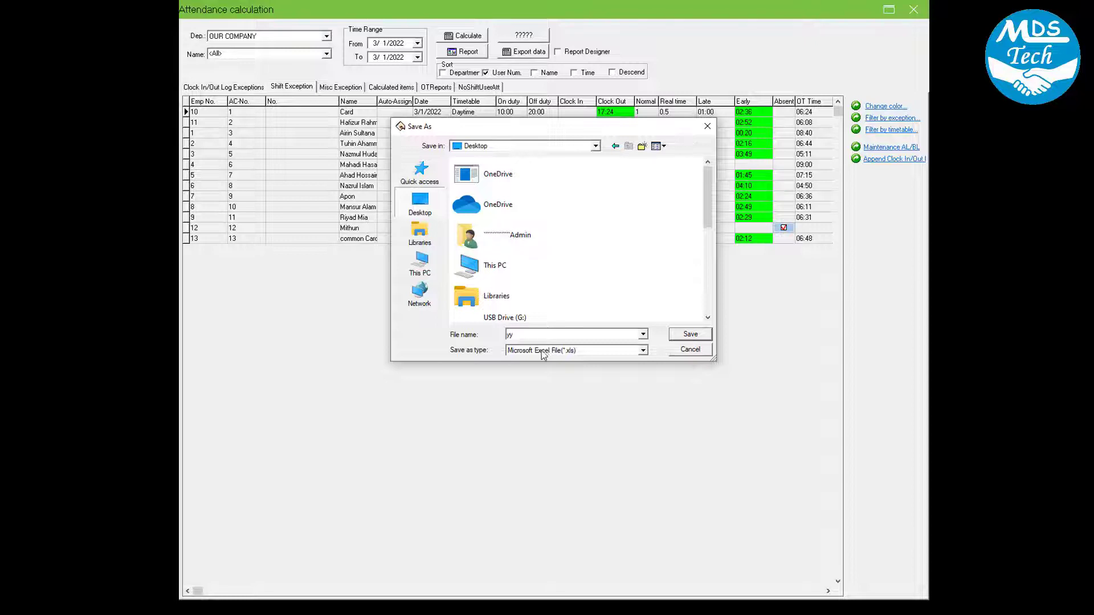
left_click(701, 337)
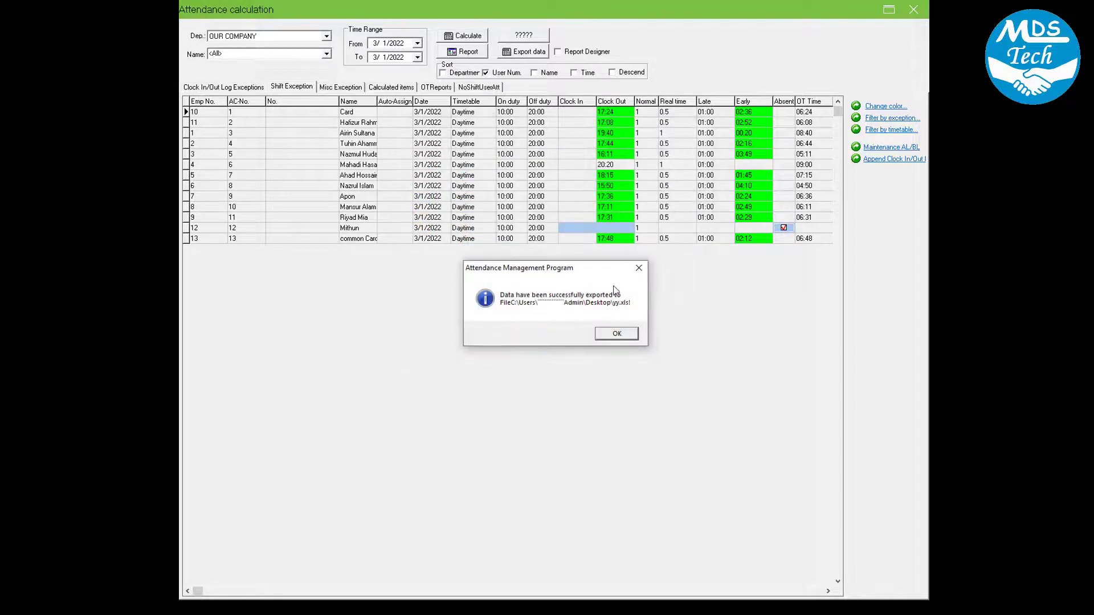
left_click(622, 339)
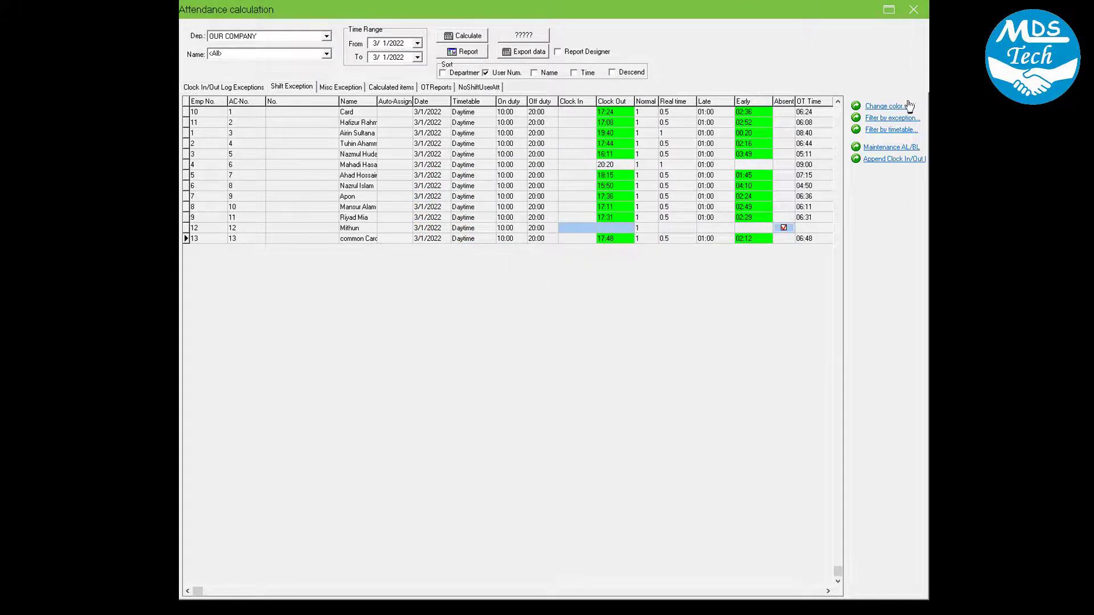
Step: Close the attendance calculation, minimize ZKTime5.0, open the exported yy file from the desktop in Excel to review it, and close it
left_click(913, 10)
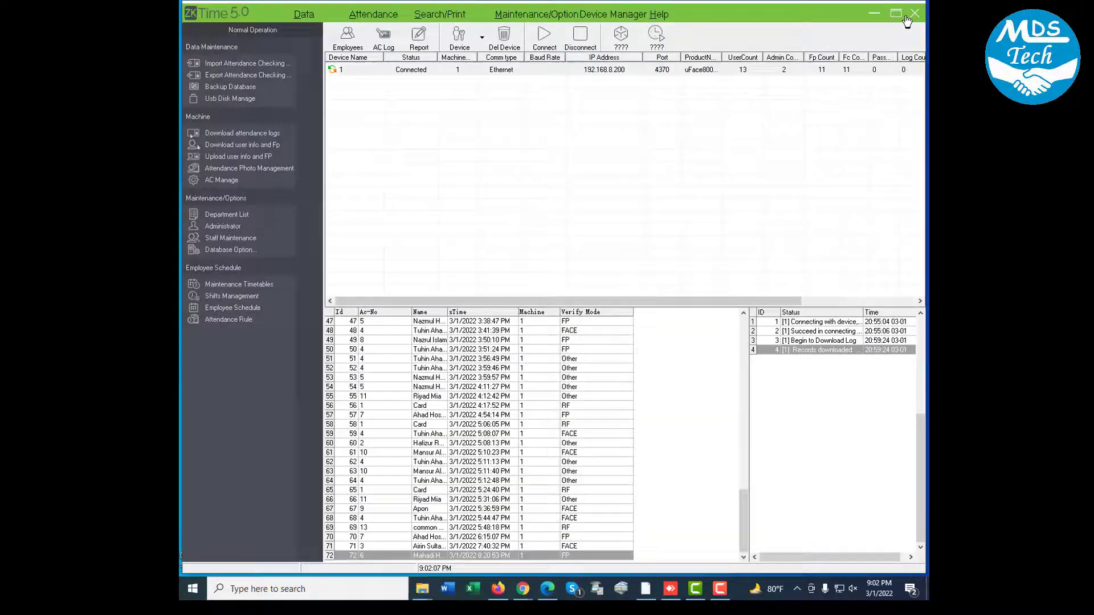
left_click(872, 14)
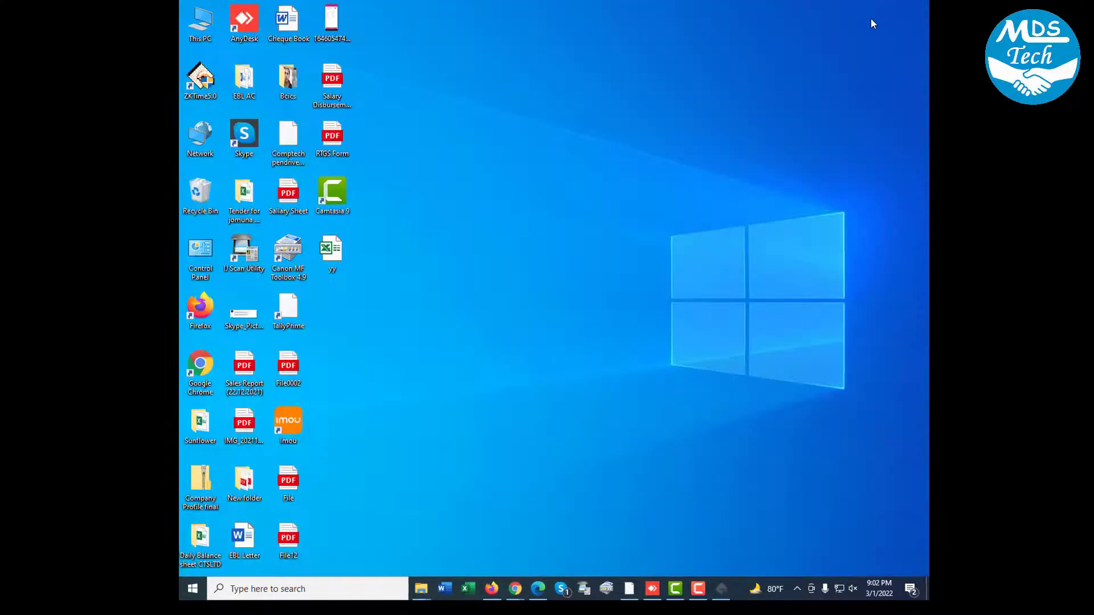
left_click(323, 254)
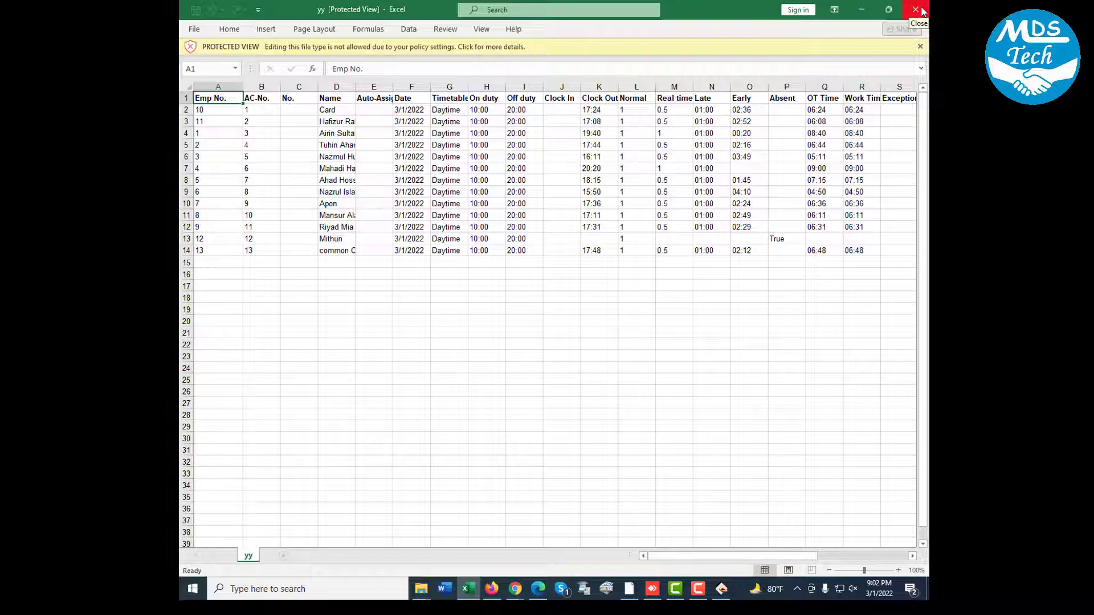
left_click(915, 9)
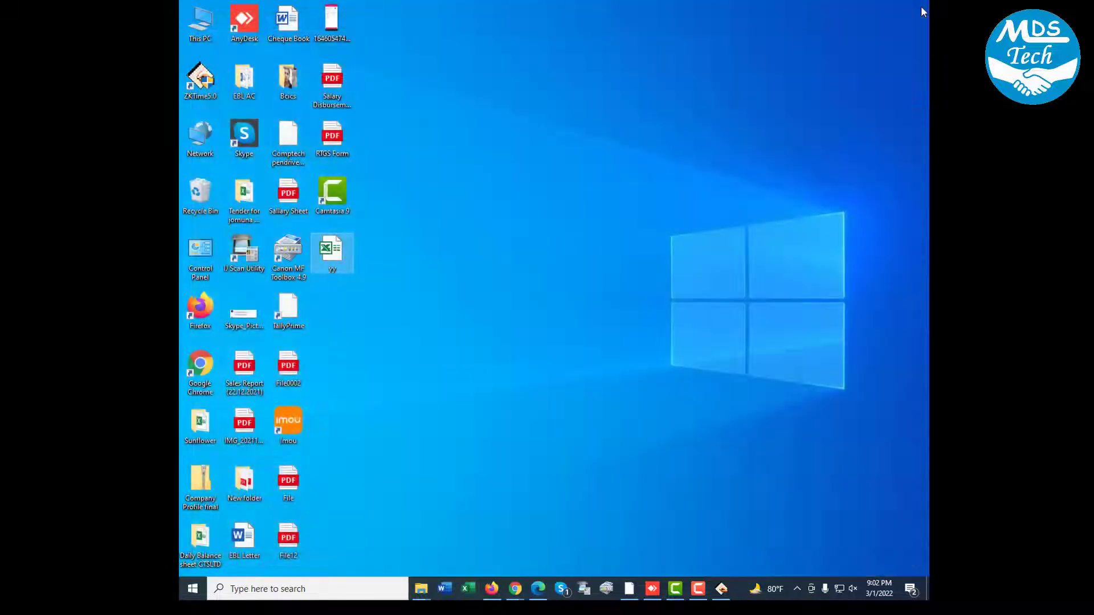